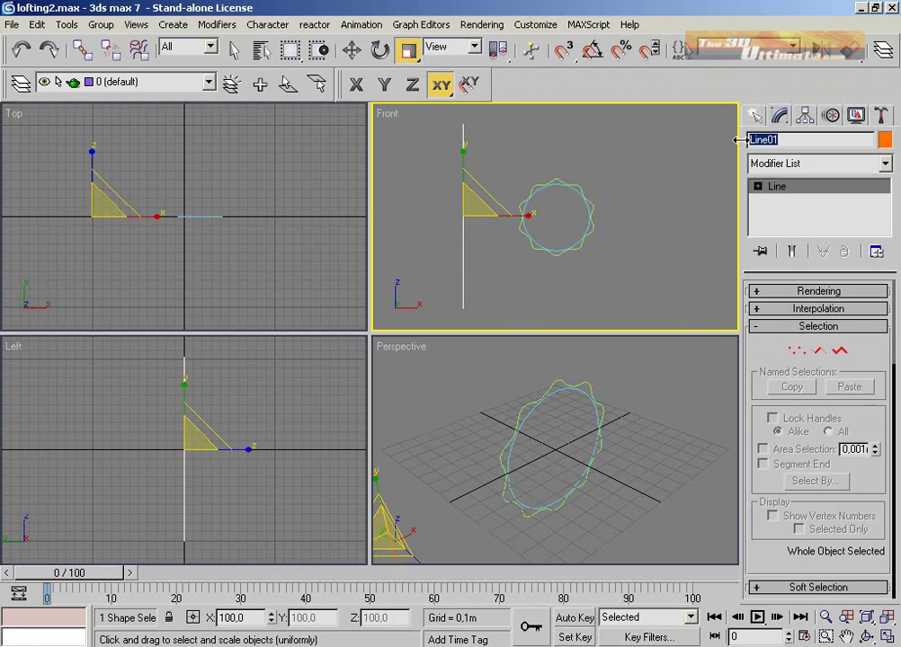
Rename the vertical line as path and the star as shape02
type("path")
left_click(618, 220)
left_click(593, 205)
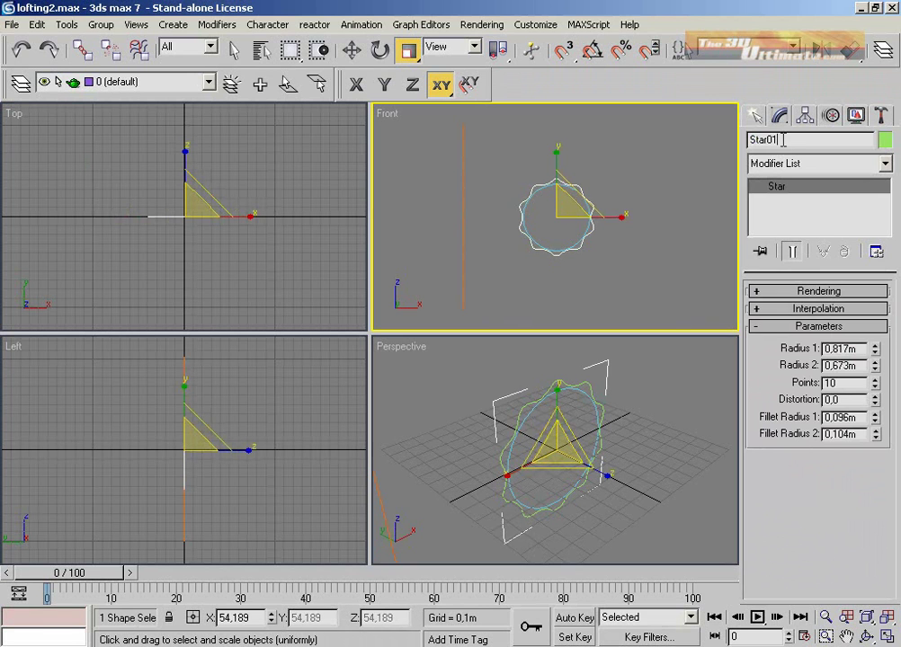
type("shape02")
Rename the circle as shape main
left_click(587, 228)
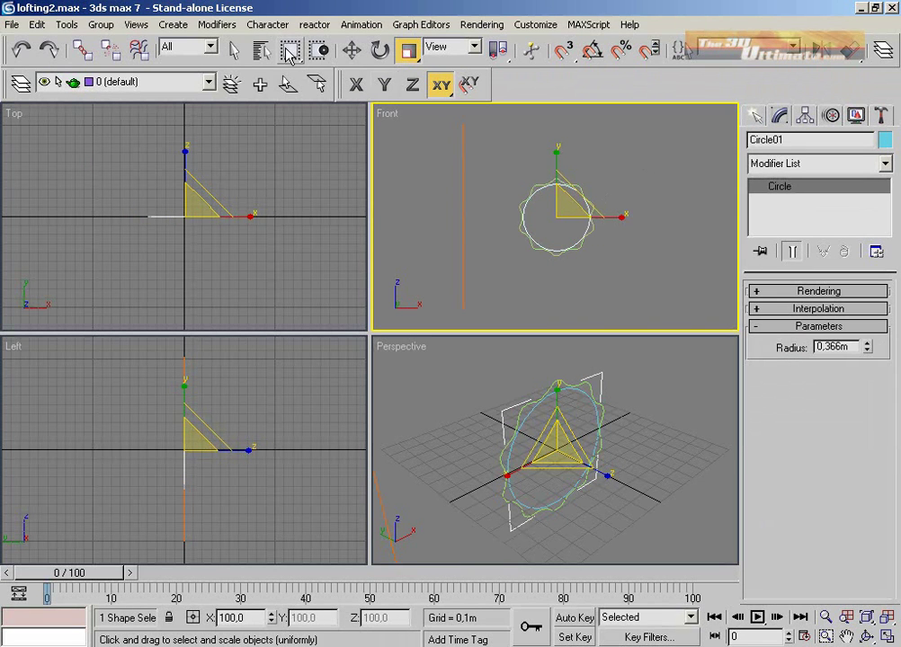
key("q")
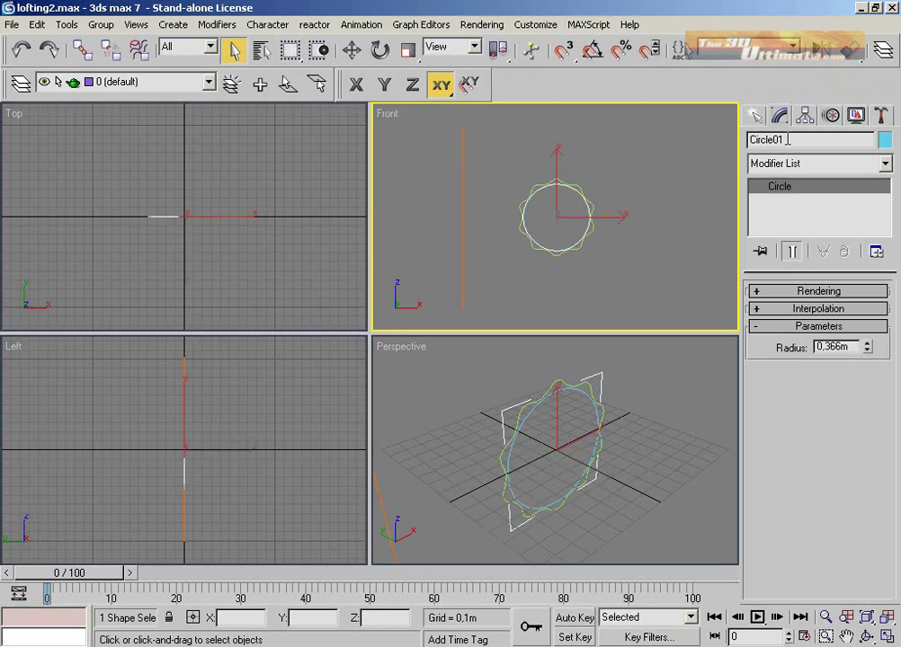
left_click(769, 139)
type("shape main")
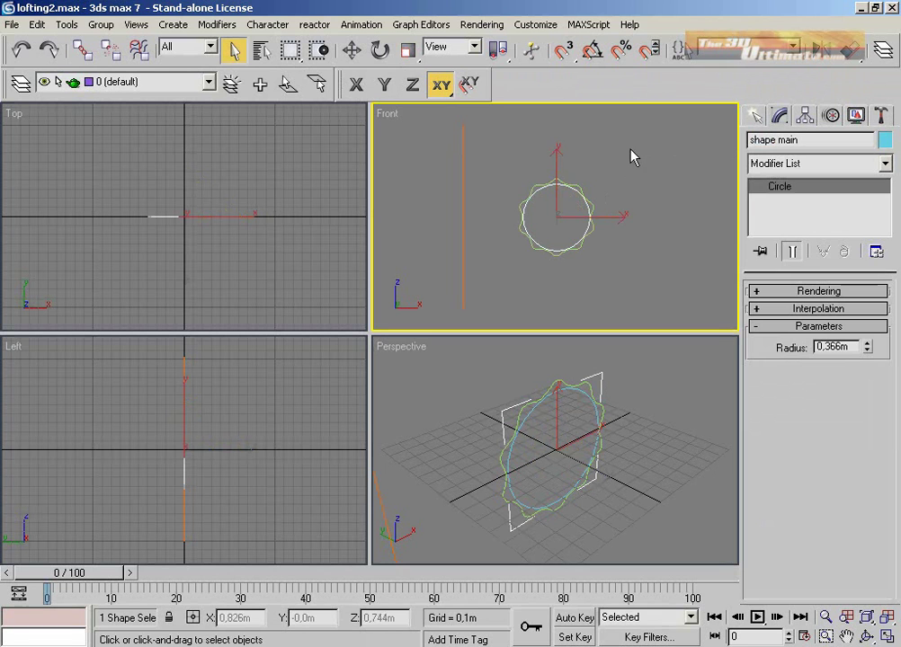
left_click(594, 171)
left_click(463, 193)
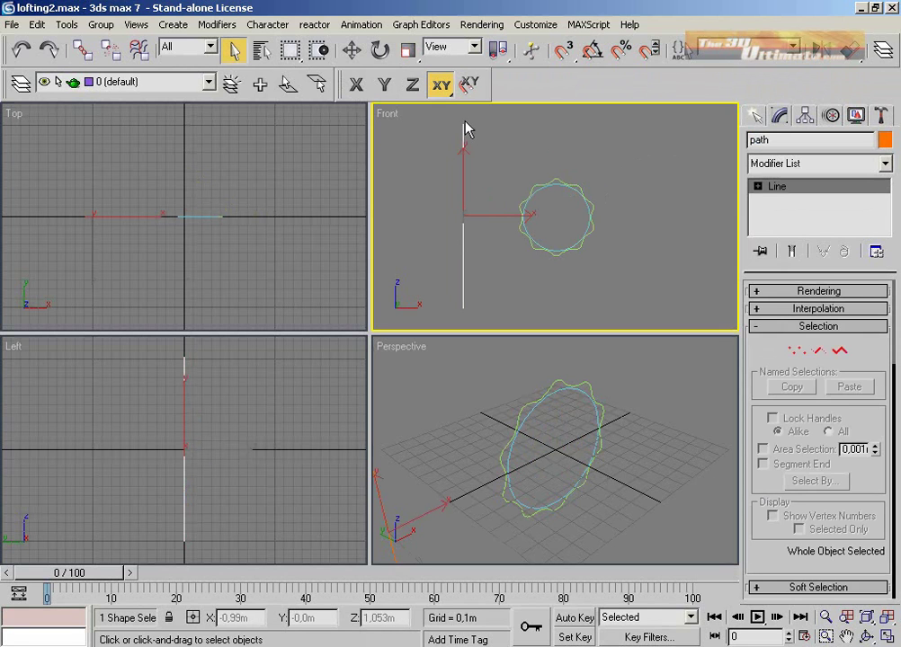
left_click(504, 146)
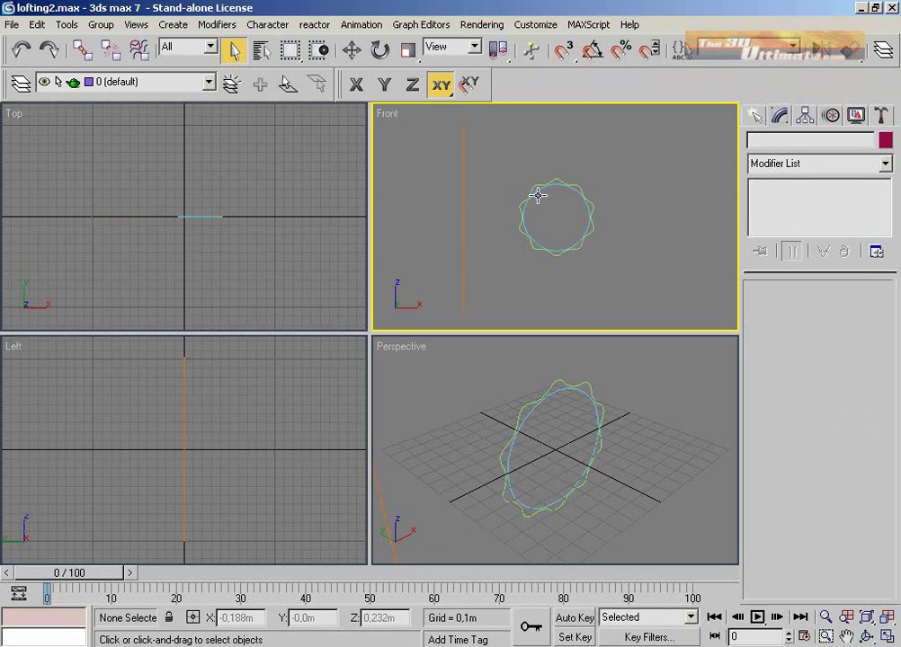
Draw a rectangle about 0.077 m long and 0.522 m wide above the circle in the Front view
left_click(754, 116)
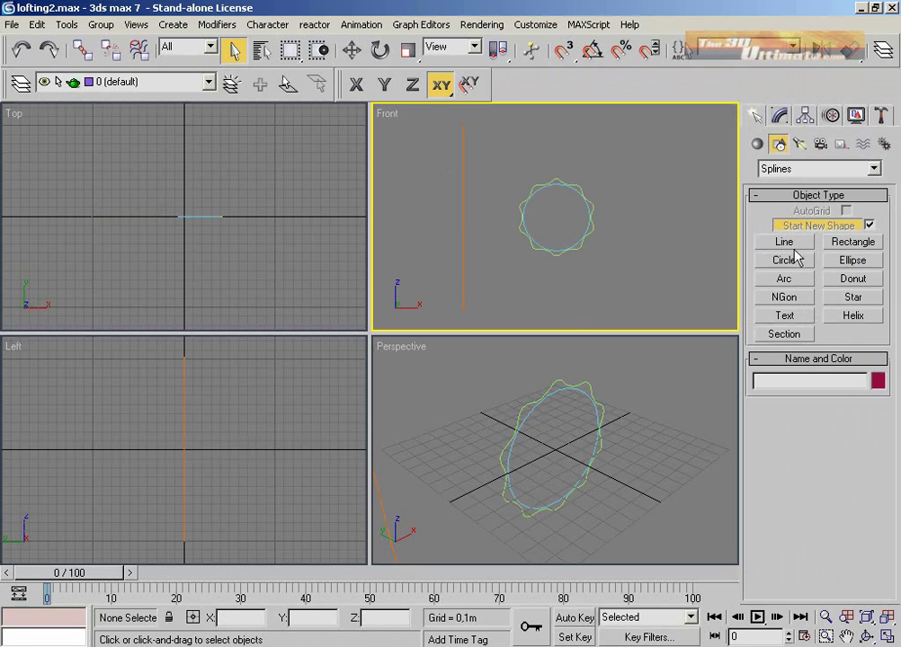
left_click(844, 246)
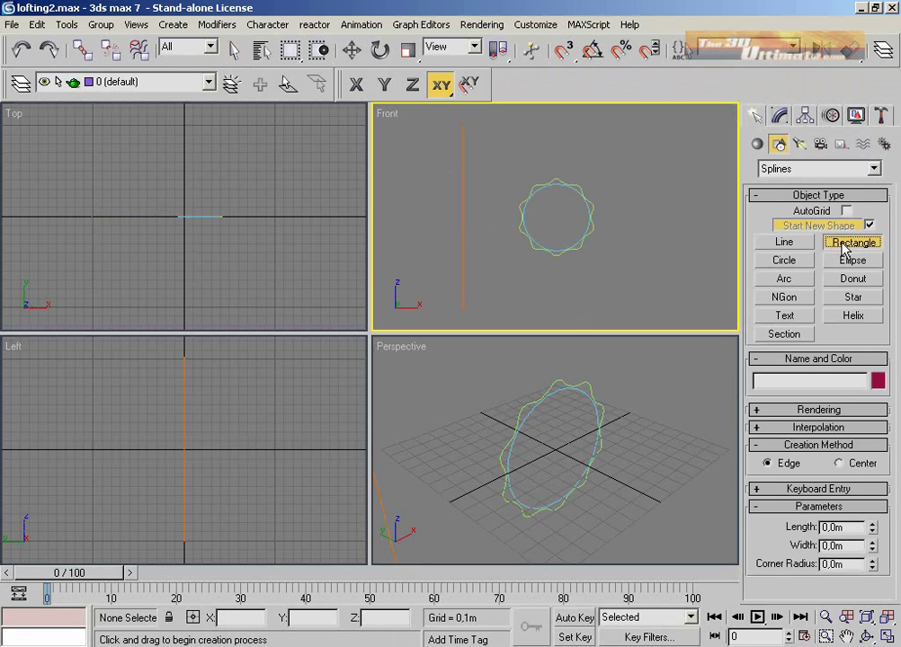
left_click_drag(537, 153, 584, 160)
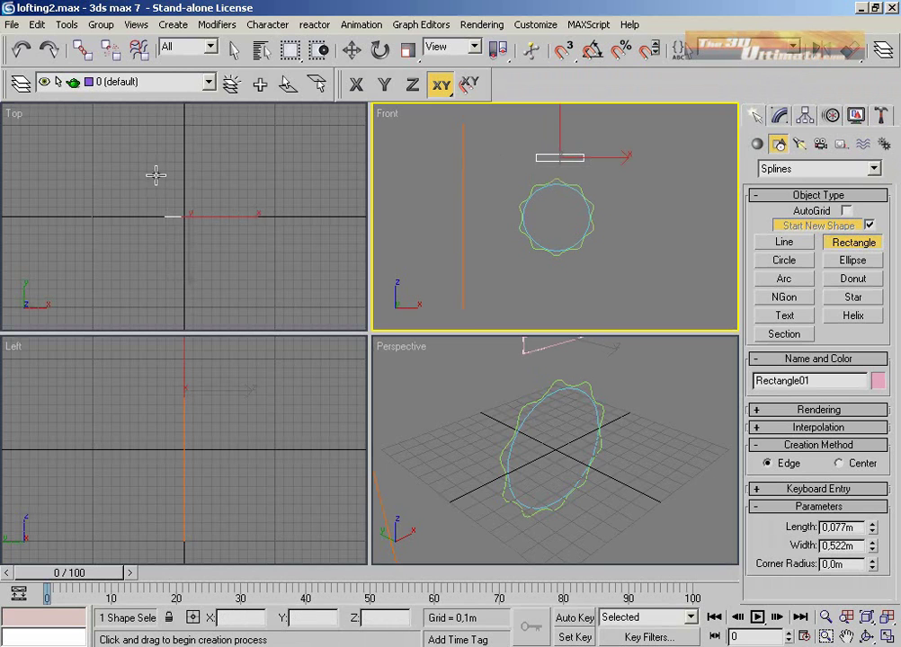
left_click(235, 51)
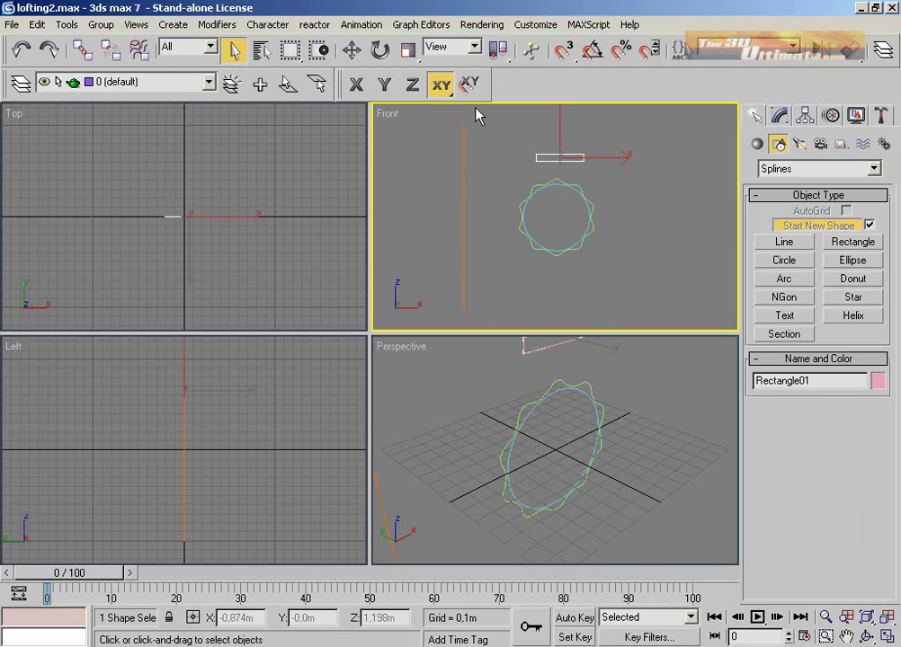
Create a Loft compound object from the rectangle, using the vertical line as its path
left_click(757, 145)
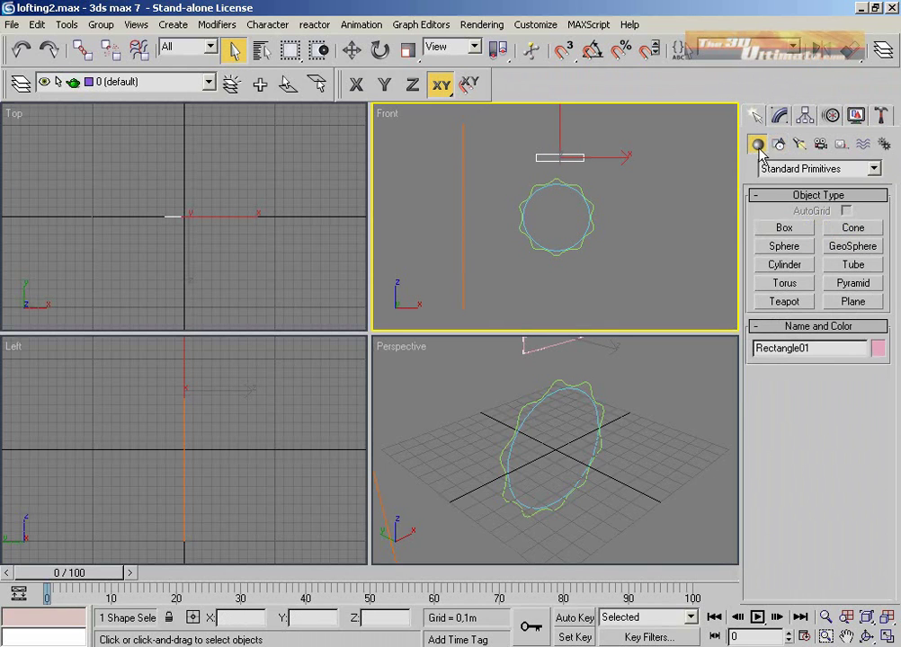
left_click(779, 171)
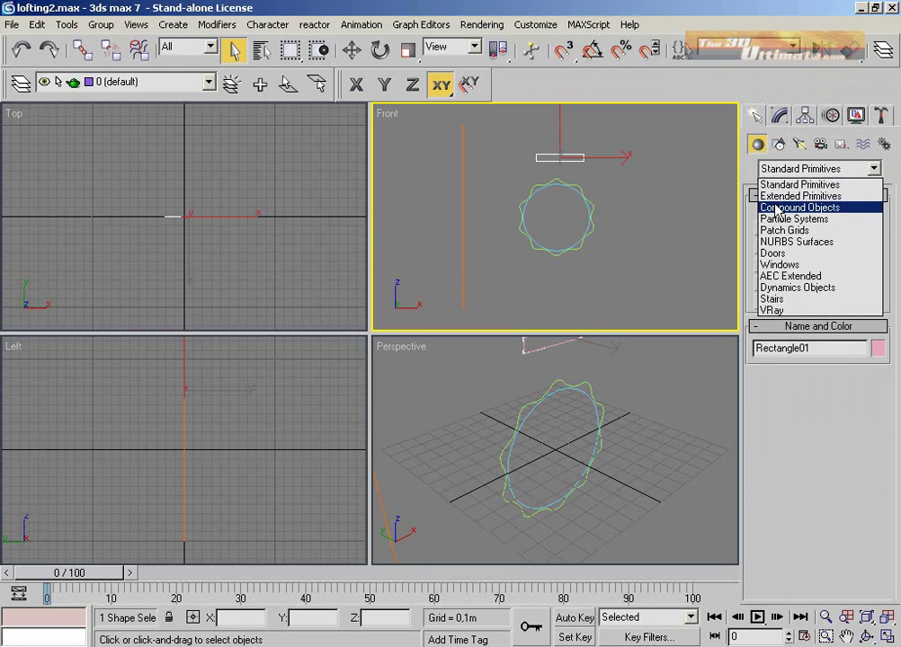
left_click(778, 208)
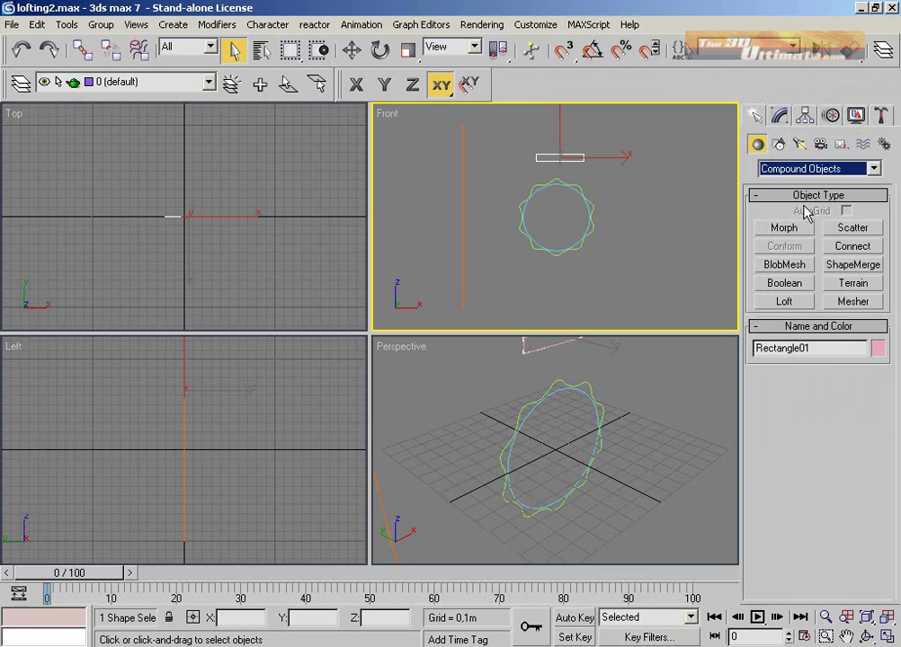
left_click(785, 303)
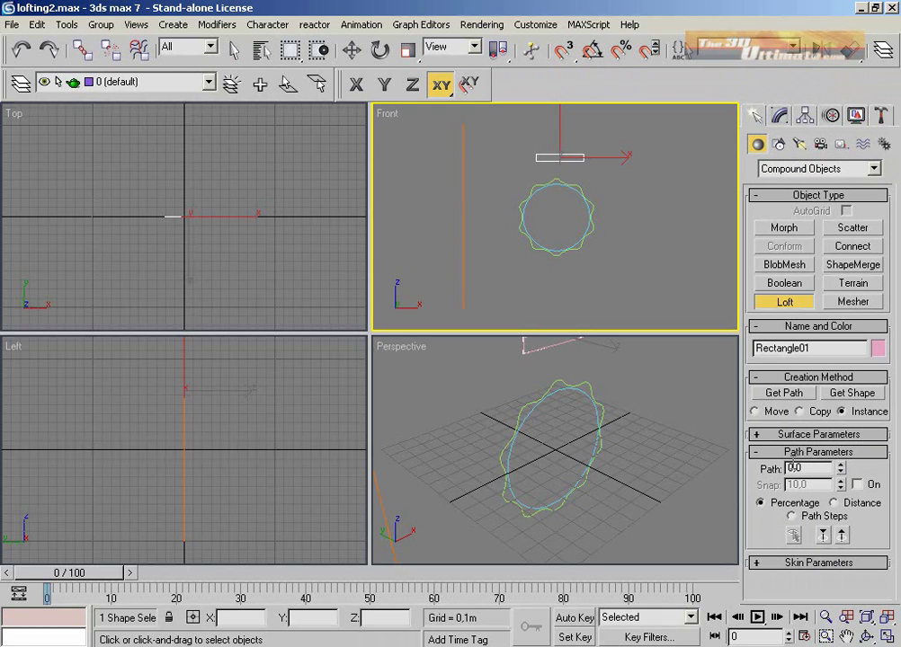
left_click(786, 393)
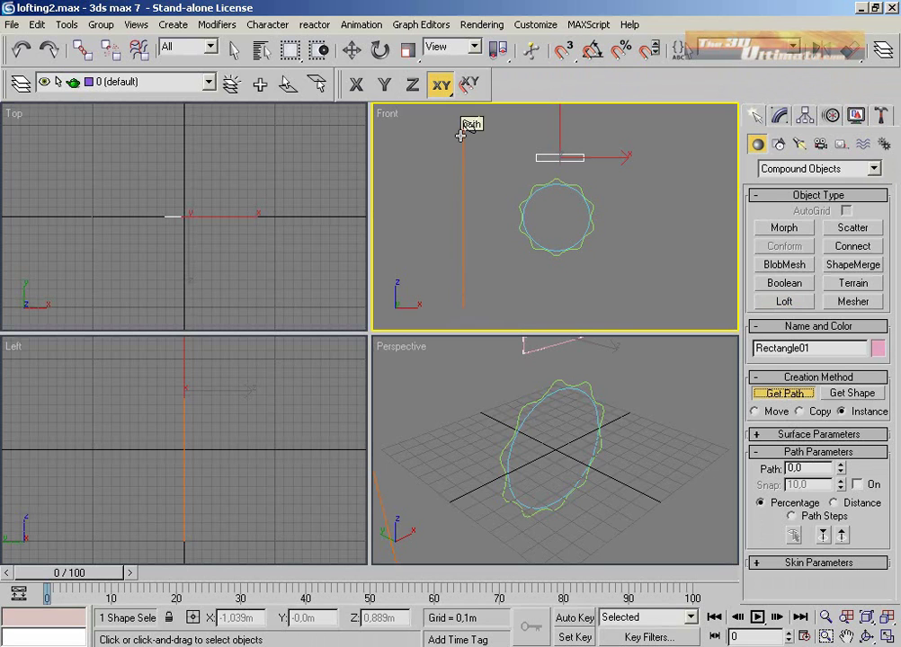
left_click(464, 245)
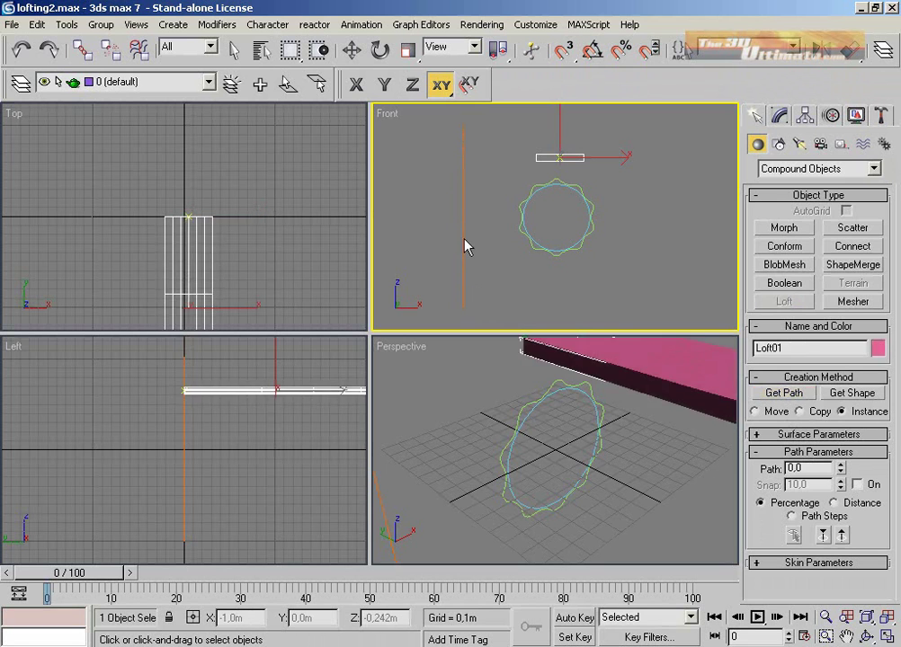
left_click(847, 636)
left_click_drag(844, 627, 555, 460)
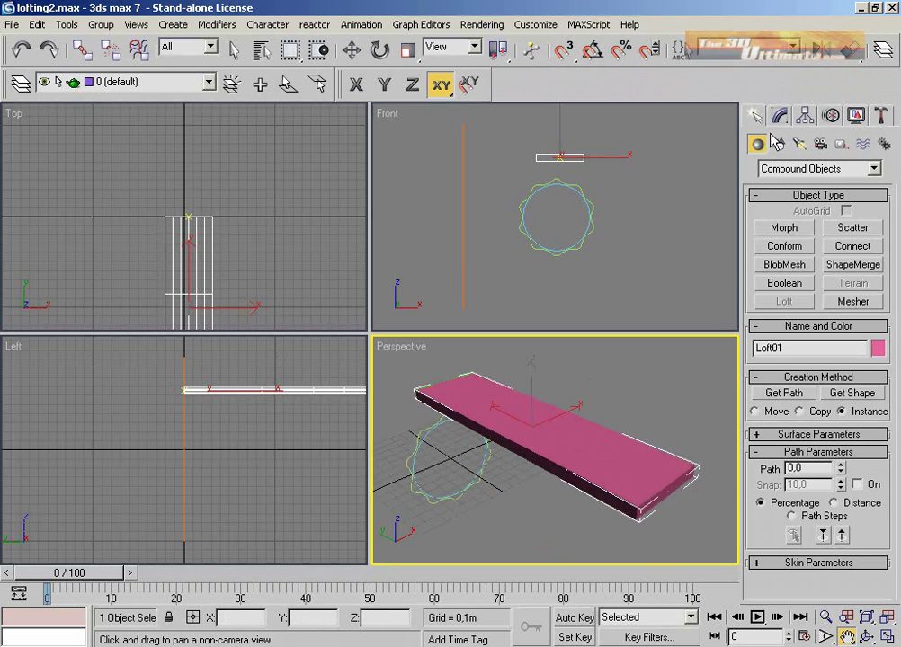
Enter the Shape sub-object level of the loft
right_click(218, 232)
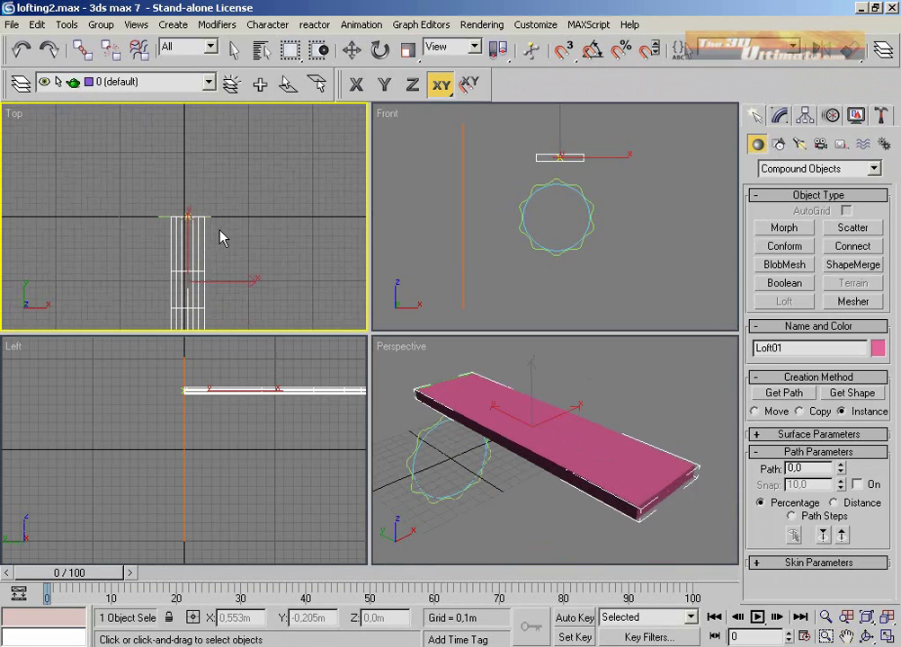
left_click(780, 115)
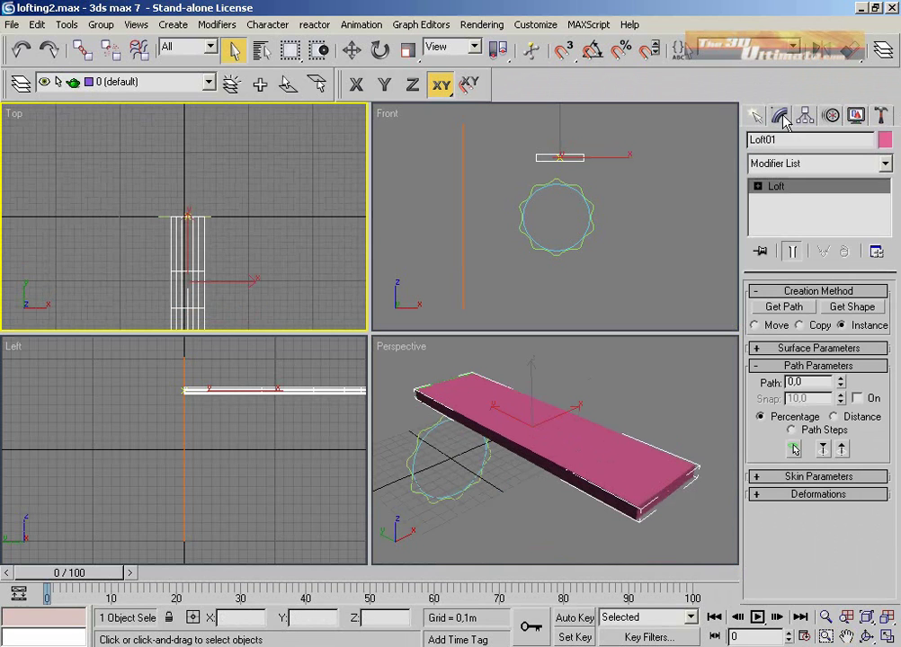
left_click(757, 186)
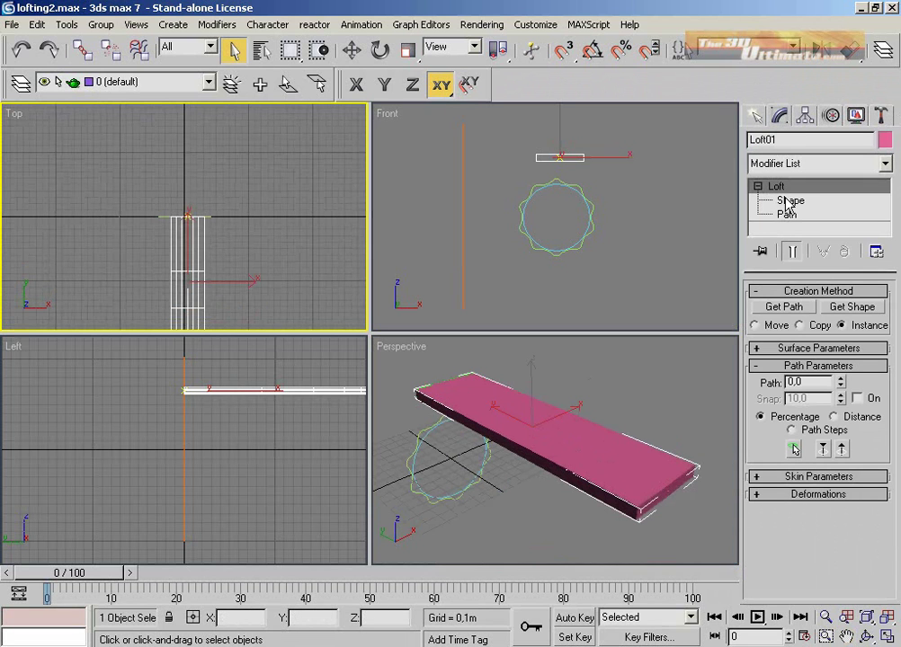
left_click(790, 201)
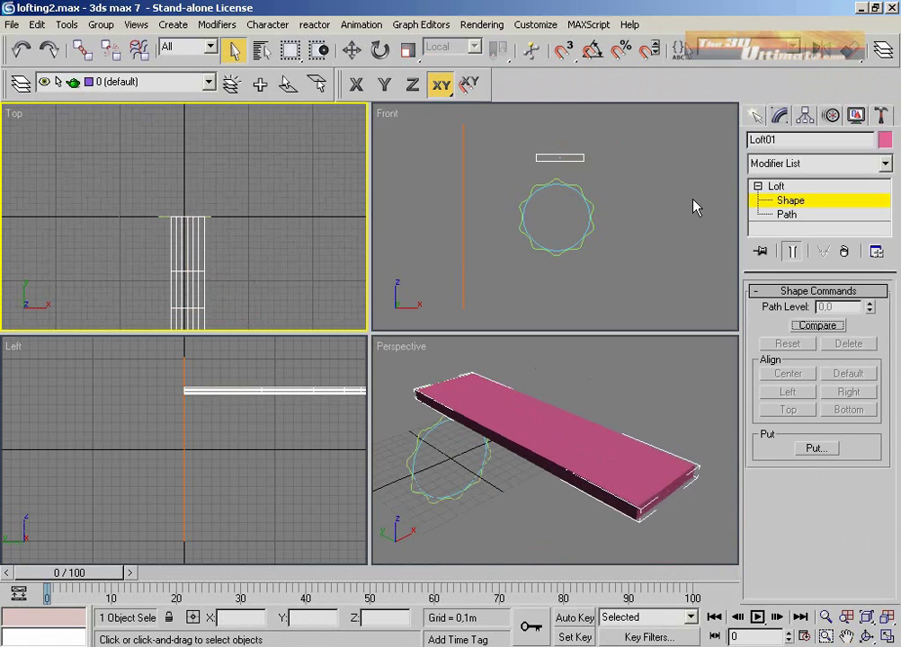
right_click(213, 227)
left_click(139, 128)
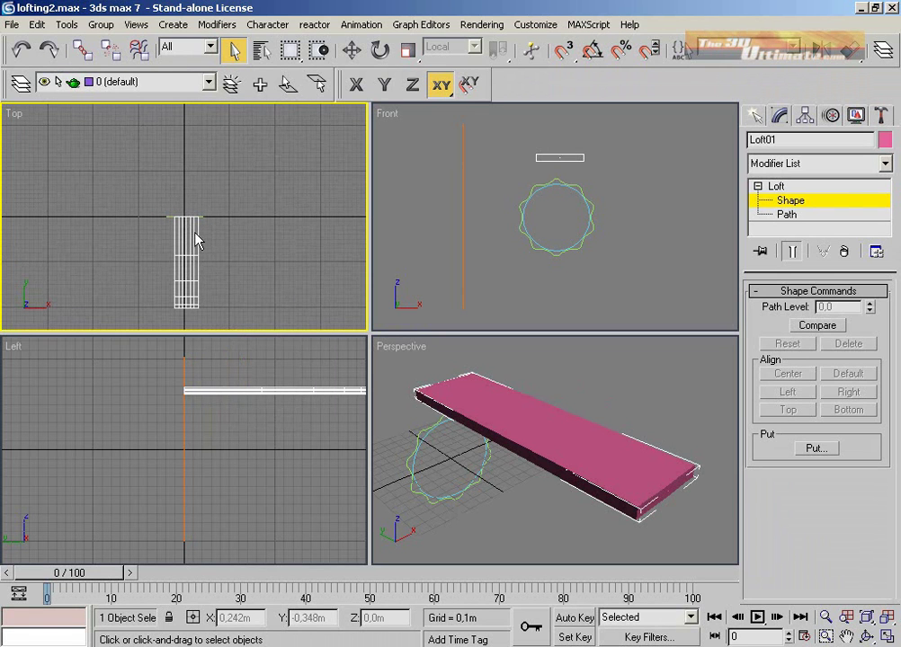
Change the Perspective view's shading mode to Lit Wireframes
left_click(568, 414)
key("F3")
key("F3")
right_click(390, 343)
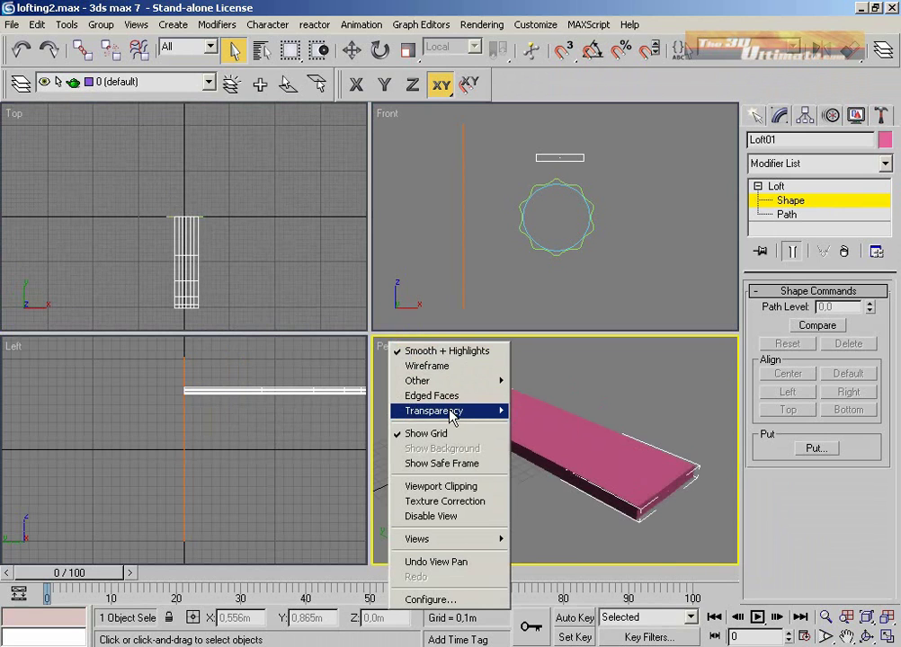
mouse_move(452, 412)
mouse_move(495, 541)
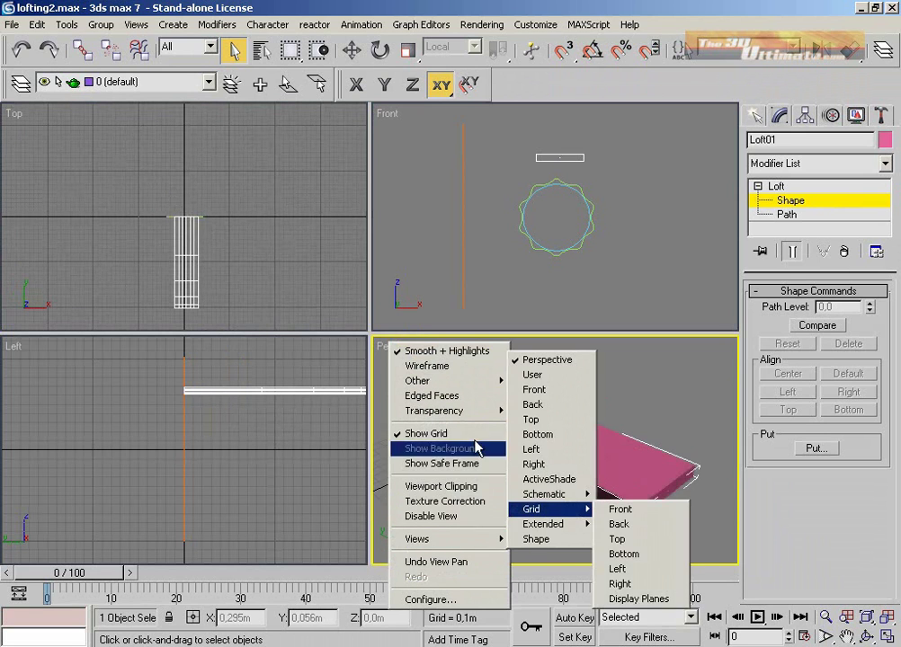
mouse_move(469, 381)
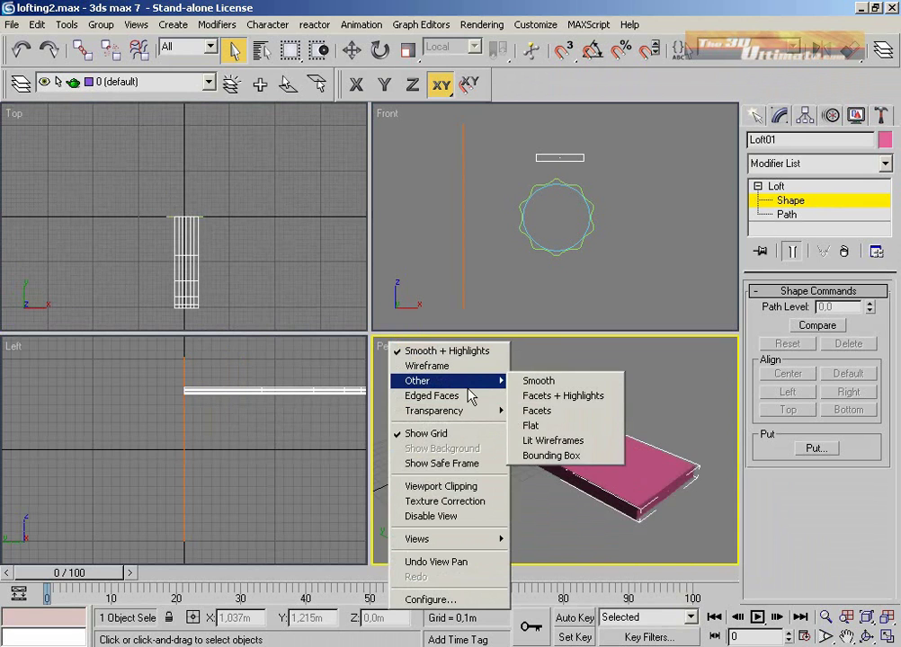
left_click(525, 441)
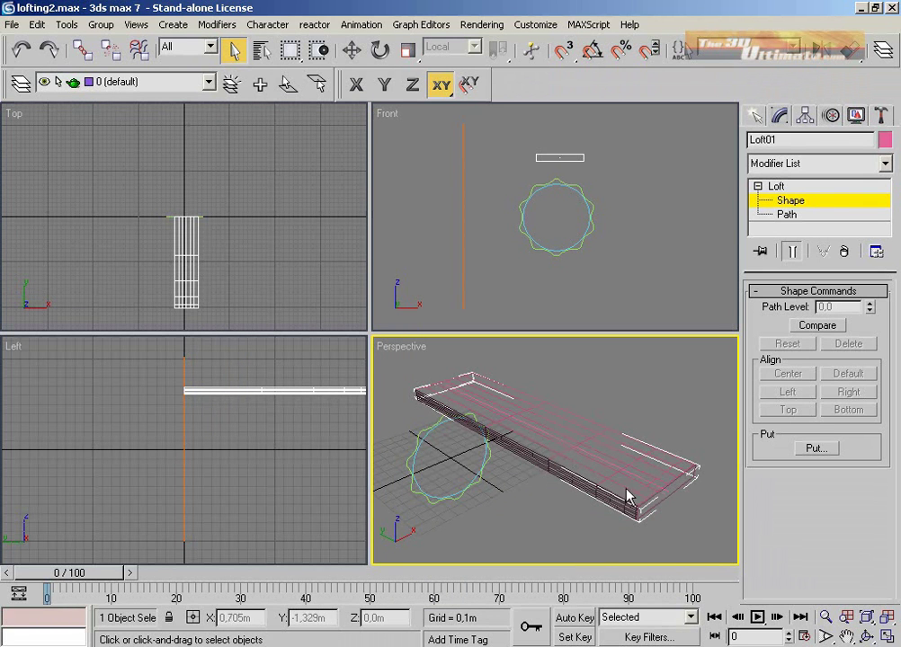
Try to select the loft's cross-section shape in the Top view and return to the loft's object level
left_click(168, 218)
left_click_drag(140, 192, 174, 232)
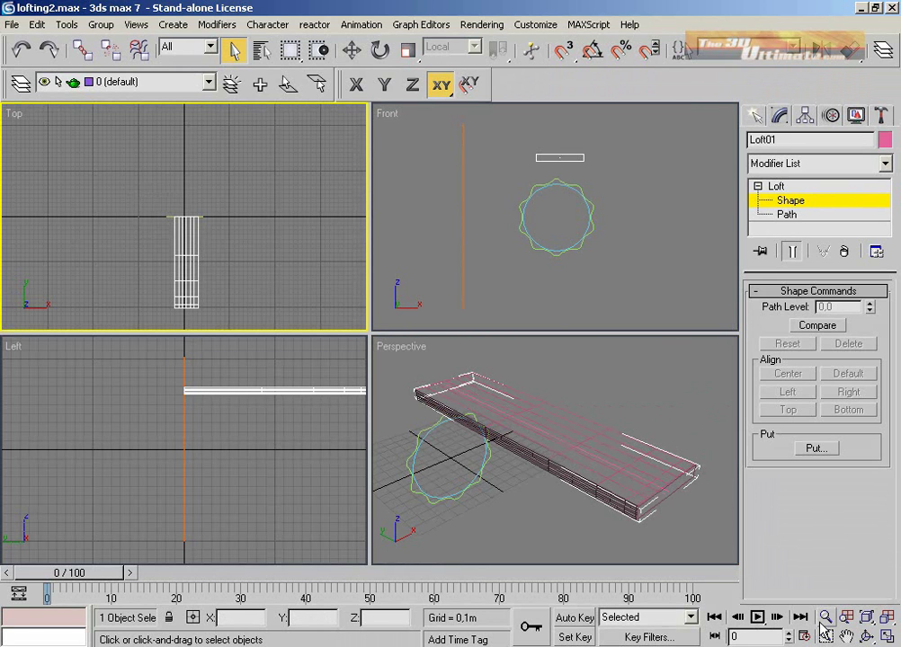
key("ctrl+r")
left_click_drag(503, 405, 488, 423)
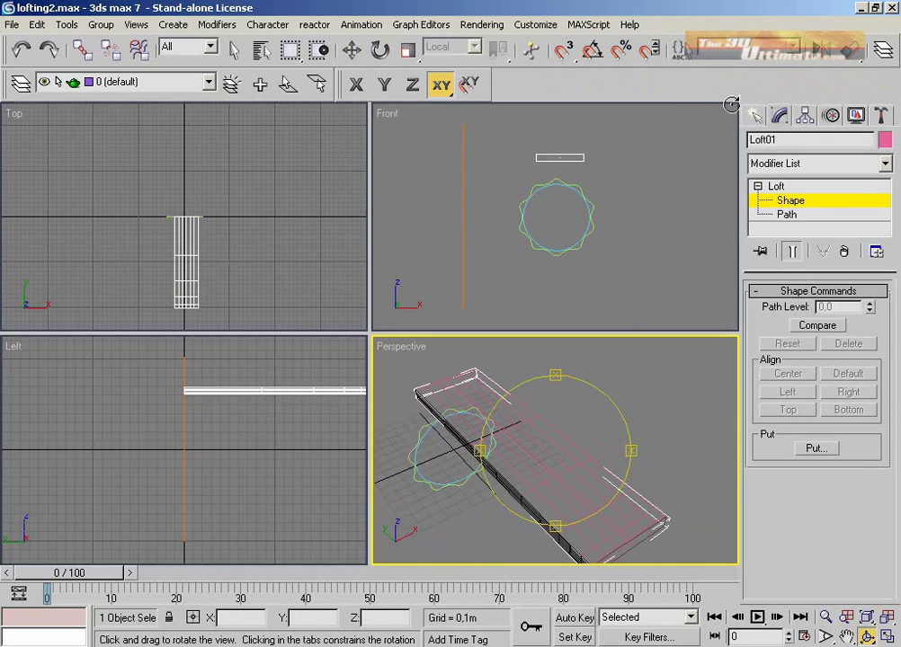
left_click(756, 117)
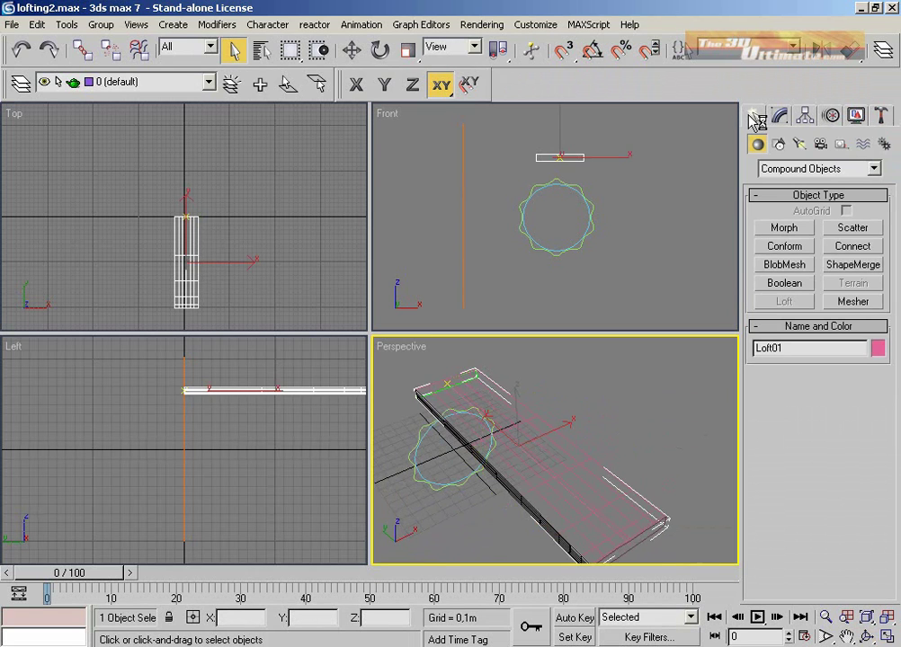
left_click(781, 117)
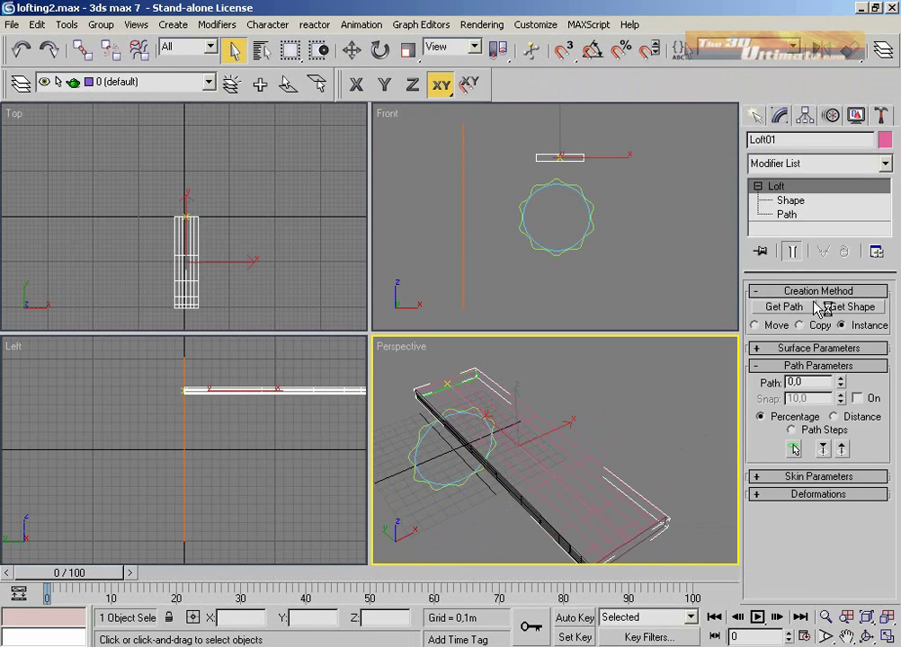
Try the circle as the loft's shape at path position 0 and undo the change
left_click(845, 308)
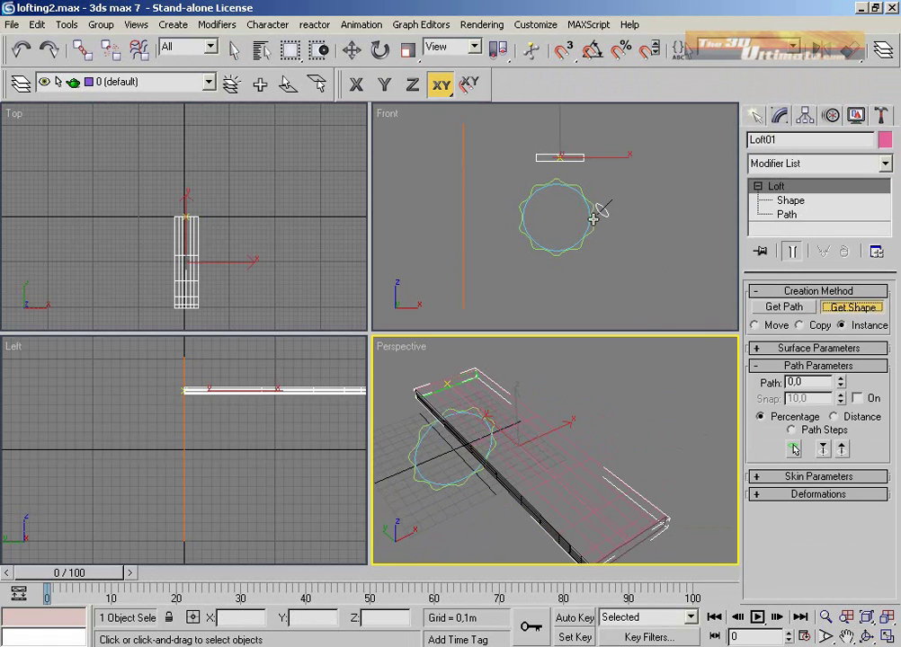
left_click(577, 192)
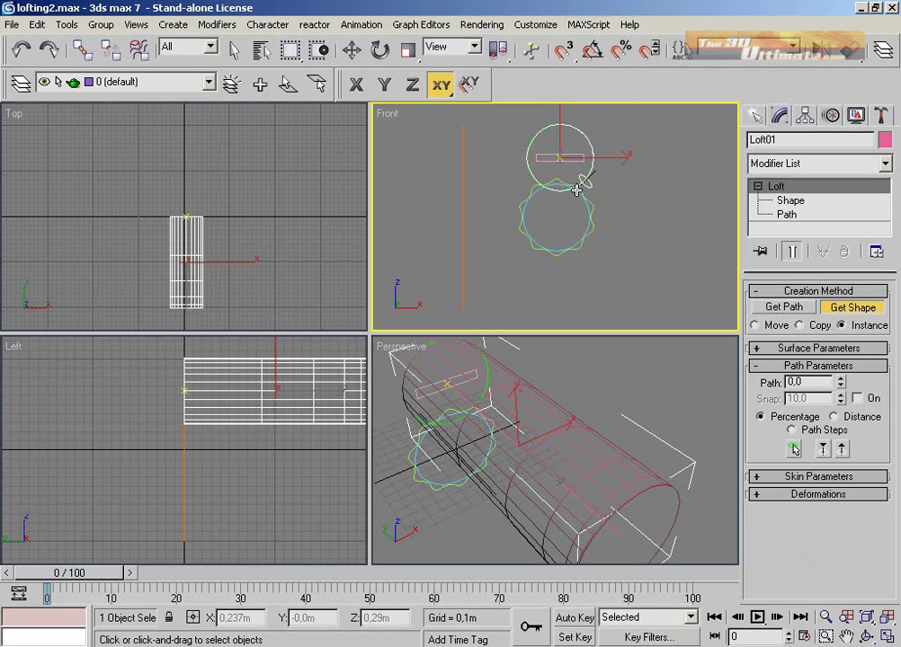
key("ctrl+s")
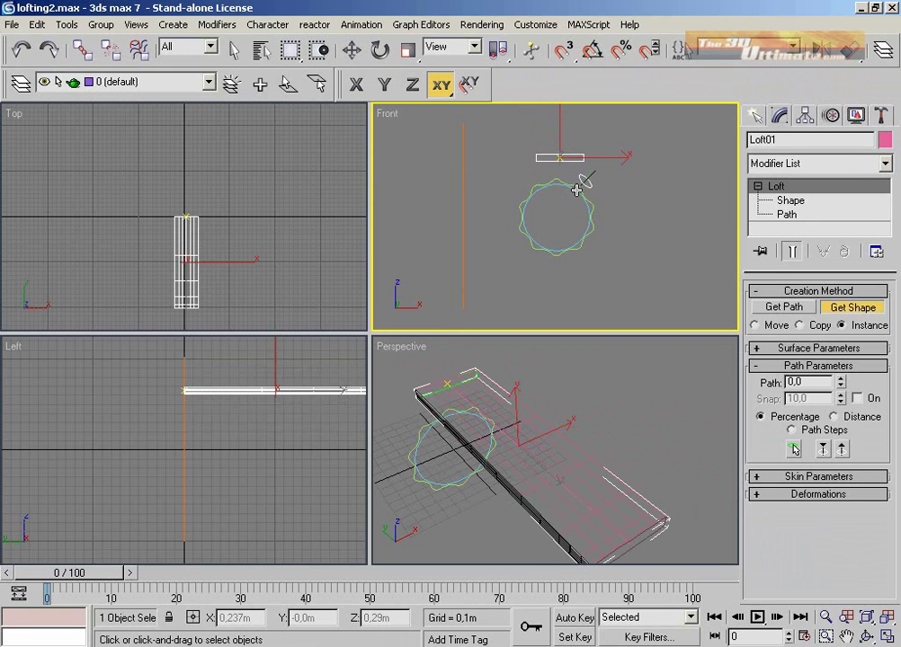
Add the circle as an instanced cross-section of the loft at path position 30 percent
double_click(793, 382)
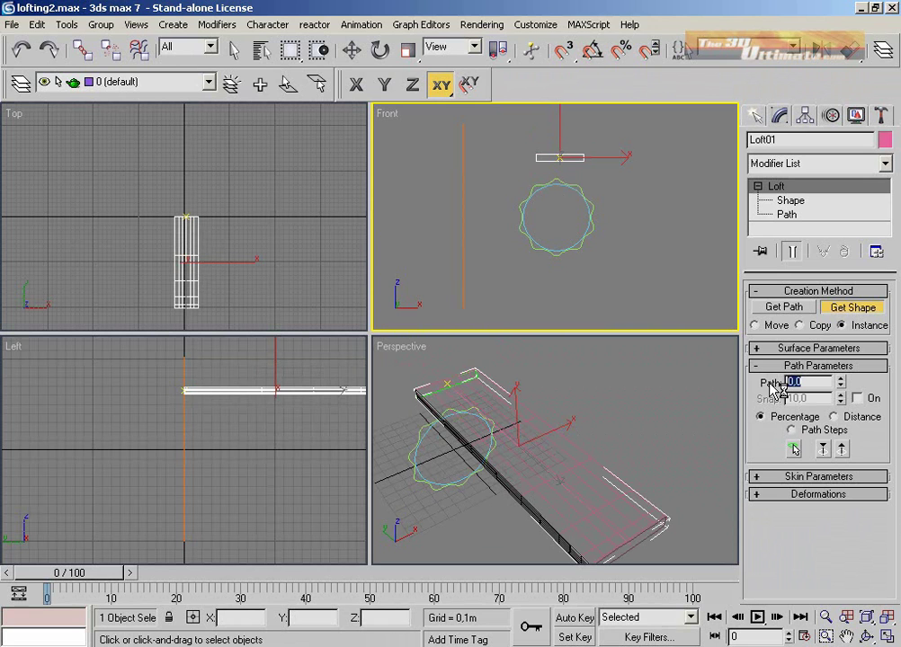
type("7")
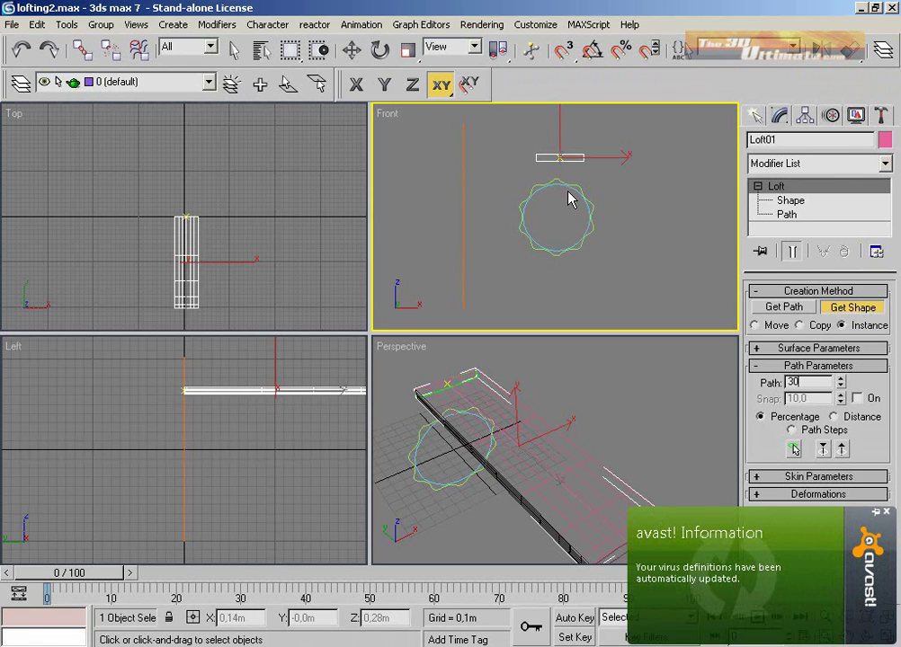
key("Return")
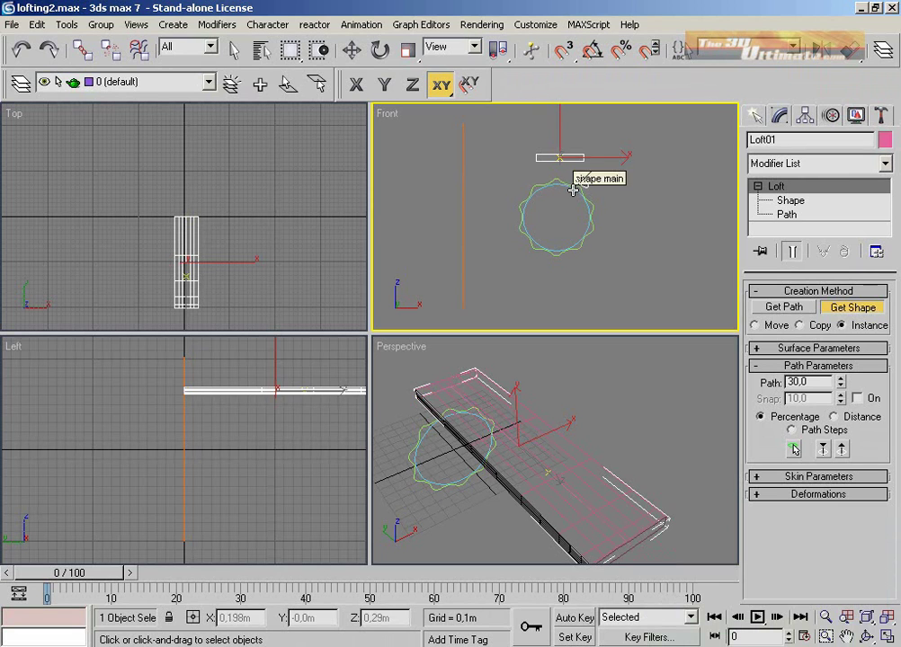
left_click(573, 190)
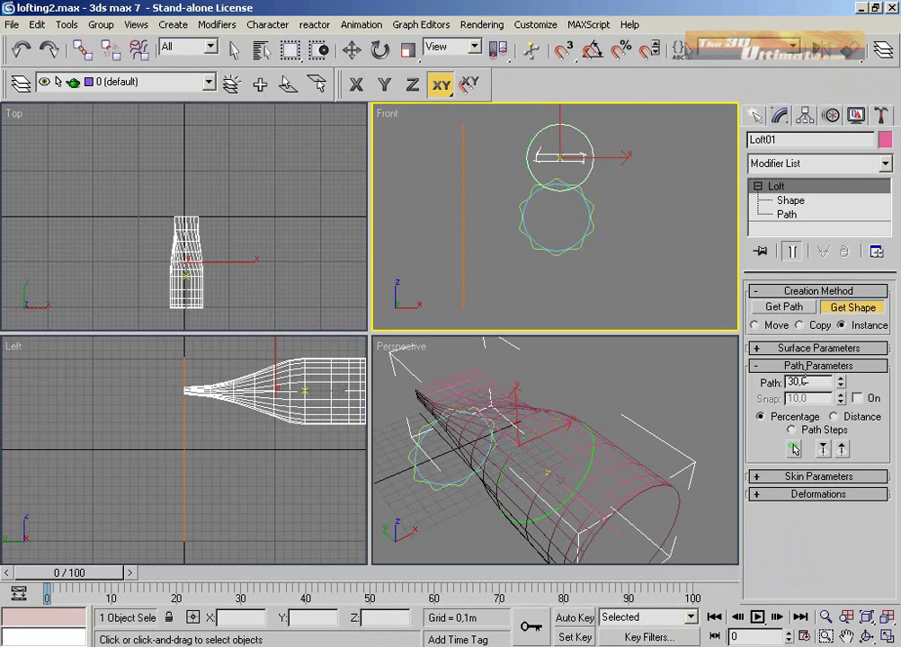
left_click(576, 422)
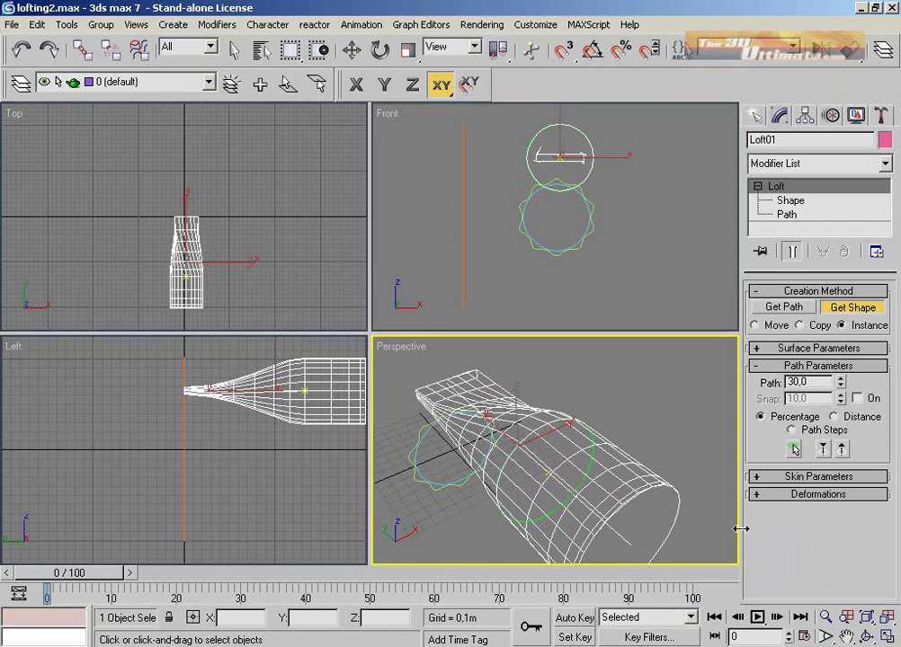
Enter the loft's Shape sub-object level, select the circle section and move it along the path to about level 33.9
left_click(185, 255)
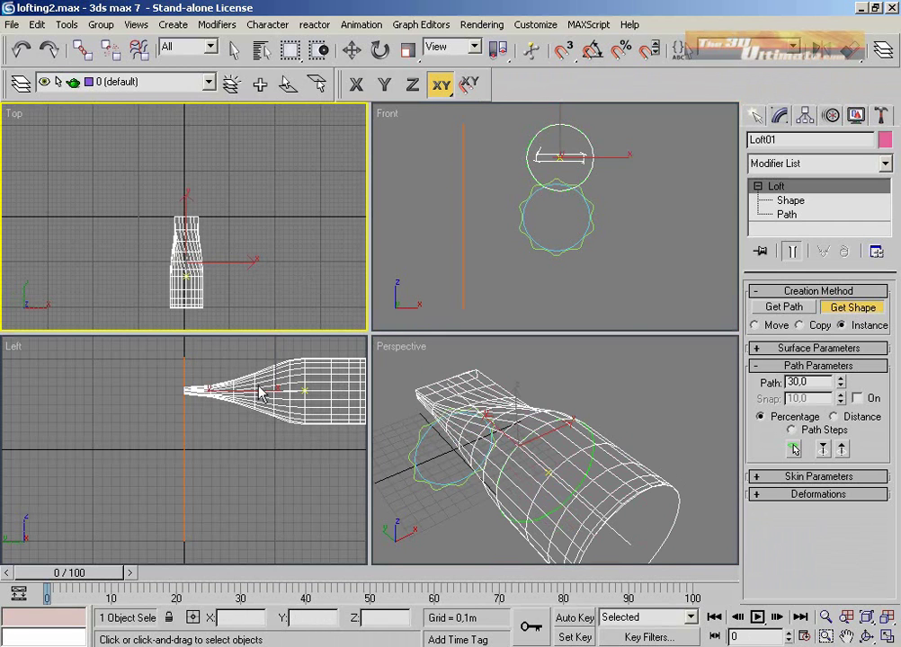
scroll(180, 245, "up", 5)
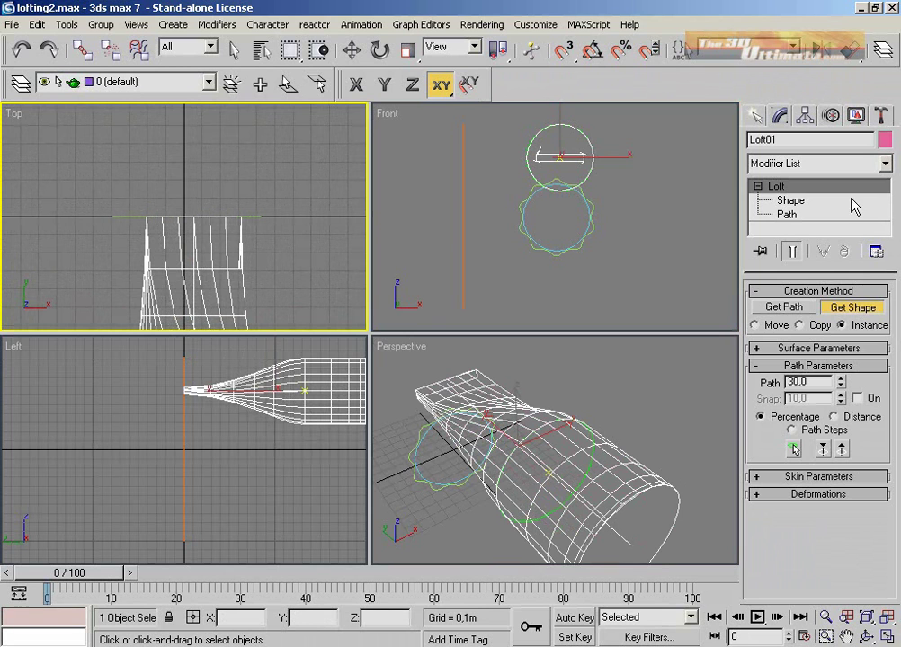
left_click(805, 206)
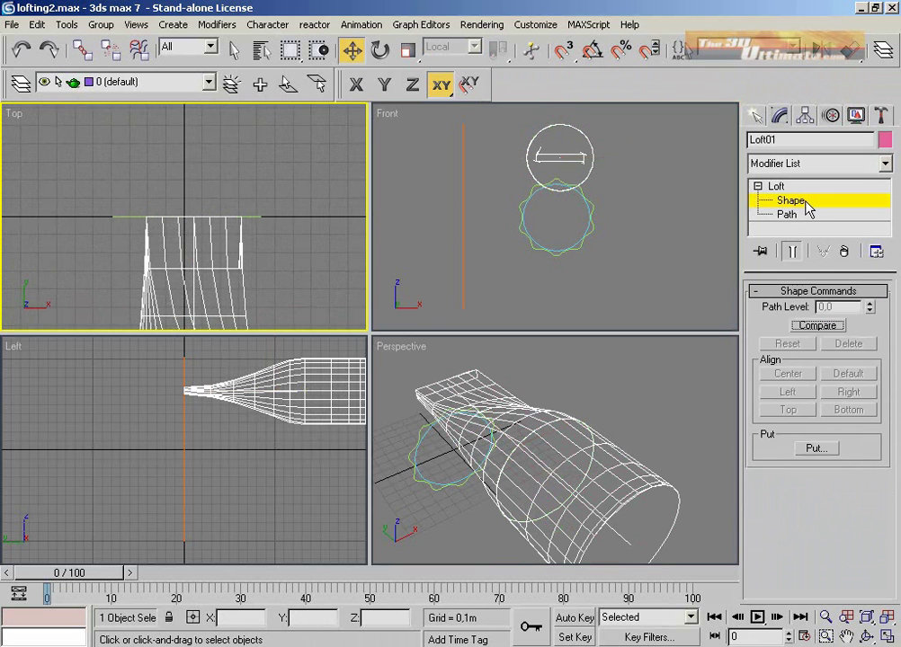
left_click(593, 455)
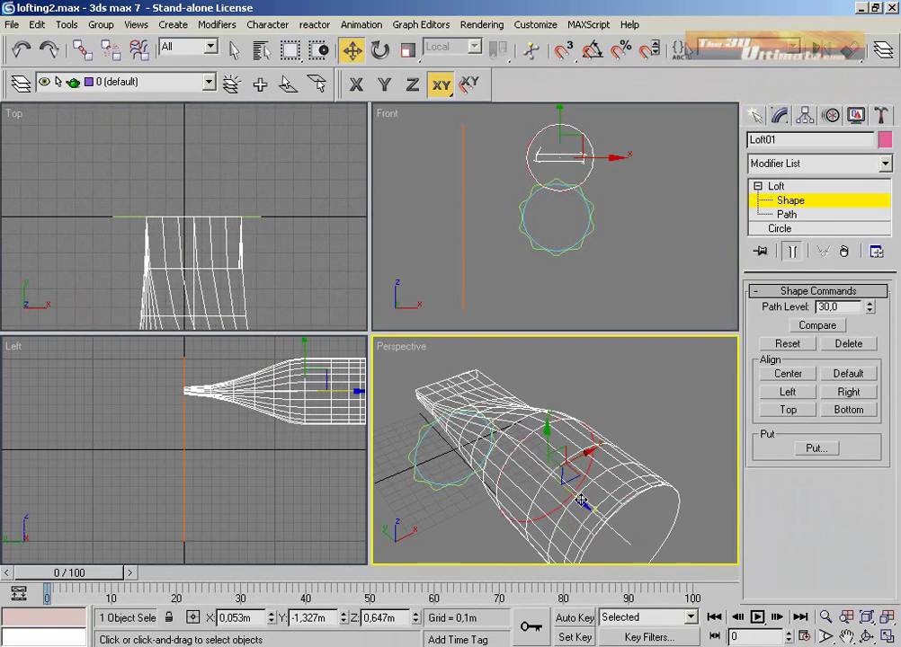
mouse_move(584, 501)
left_mouse_down()
mouse_move(593, 513)
mouse_move(588, 508)
left_mouse_up()
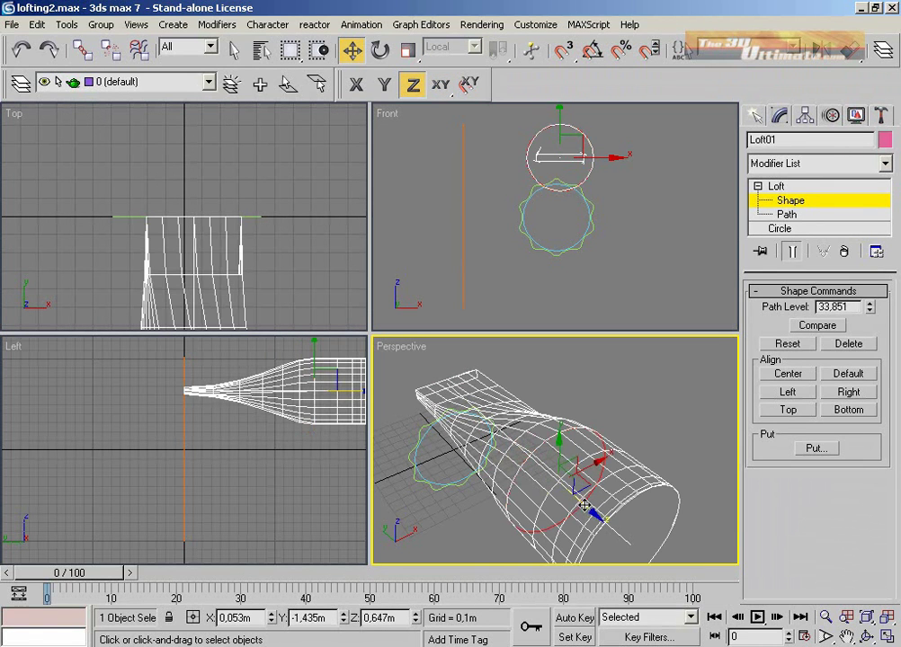
Move the circle section farther from the path's start, to about path level 44.9
right_click(225, 272)
scroll(225, 271, "down", 4)
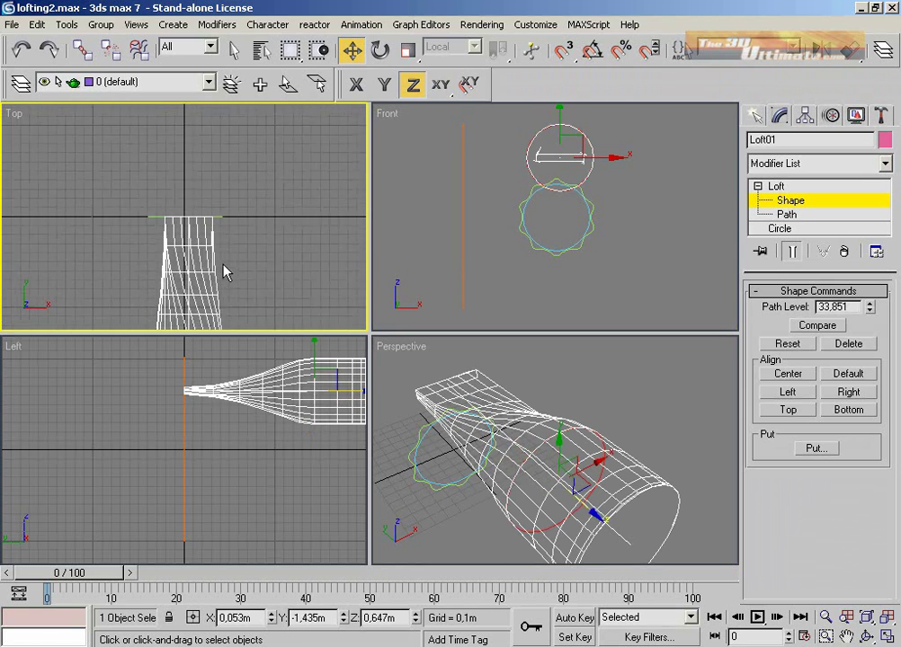
left_click_drag(581, 504, 598, 535)
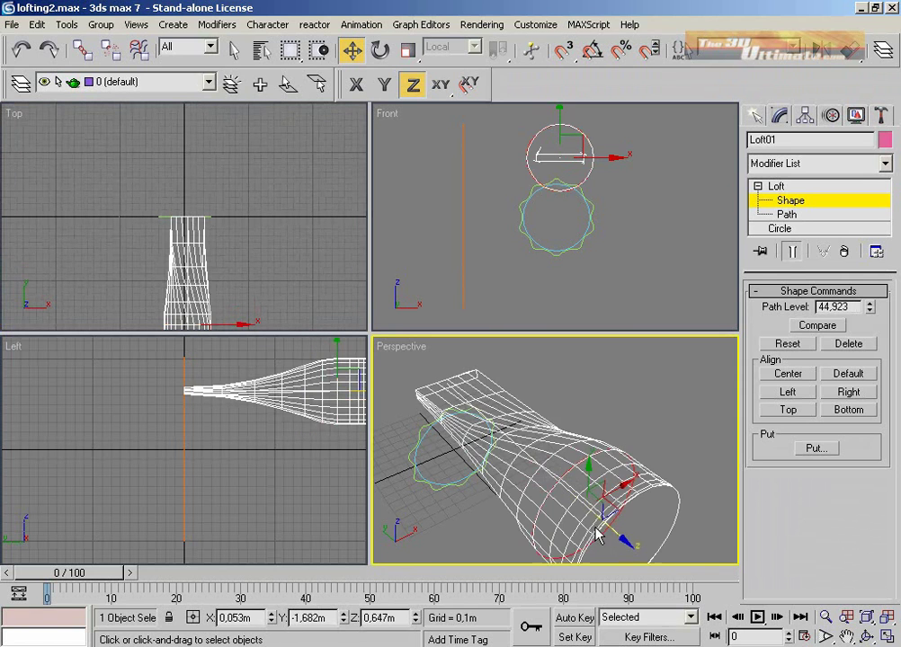
right_click(249, 256)
scroll(250, 258, "down", 3)
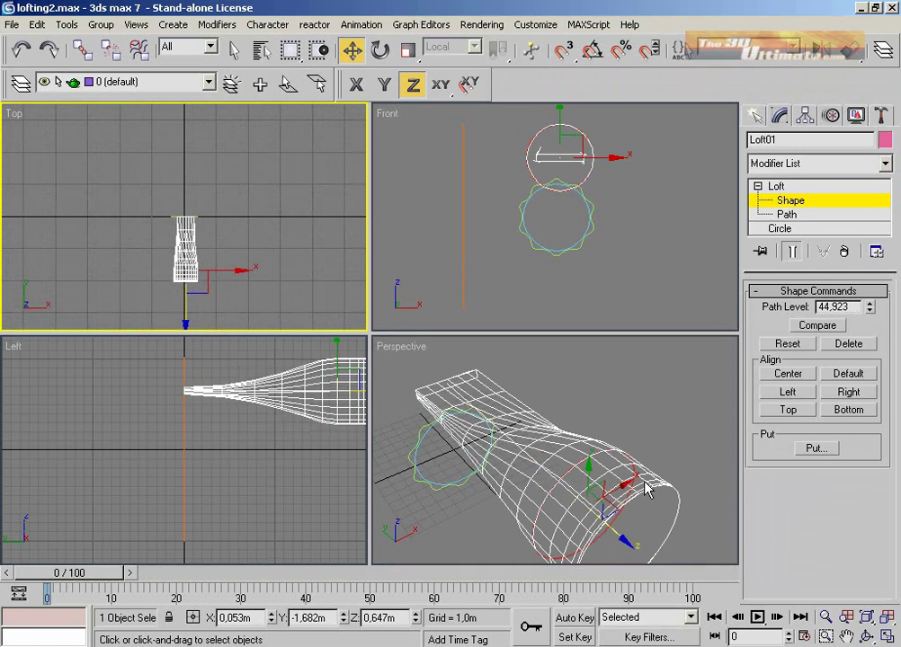
Move the circle section back toward the path's start and set its path level to 15
left_click_drag(612, 527, 551, 466)
left_click(557, 480)
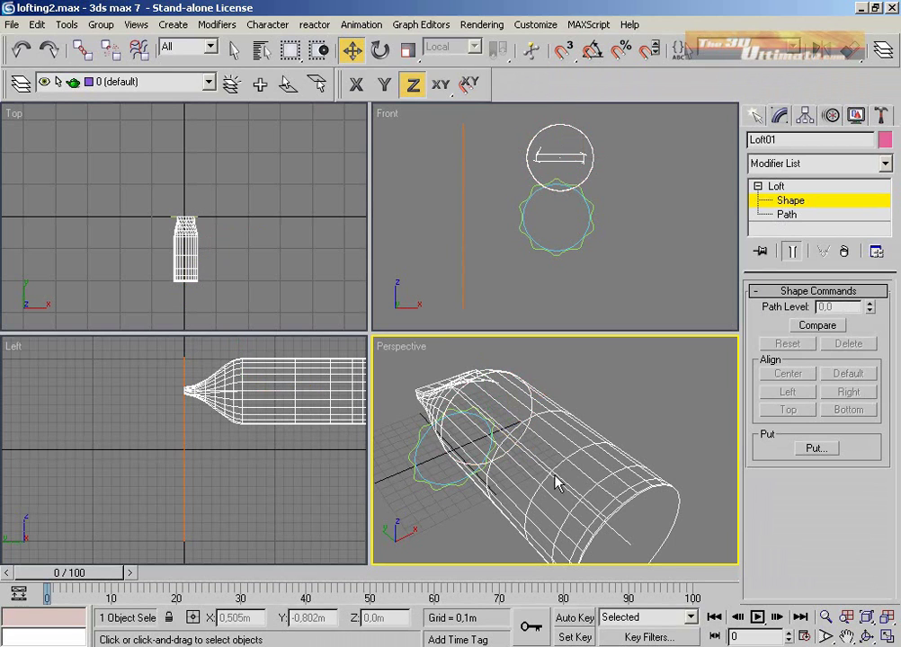
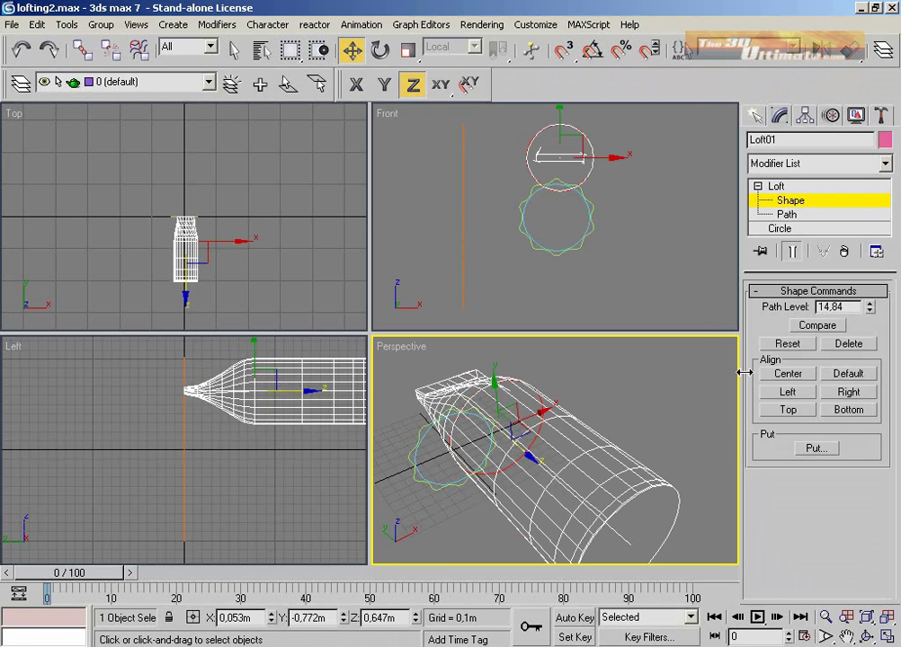
double_click(812, 307)
type("15")
key("Return")
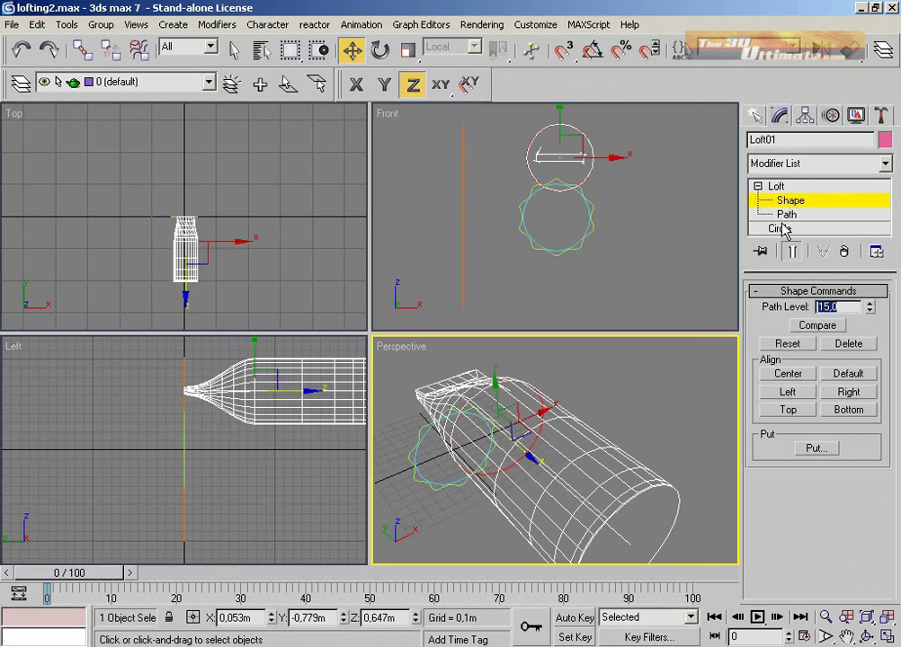
Return to the loft's object level and add the star as a cross-section at path position 60 percent
left_click(756, 116)
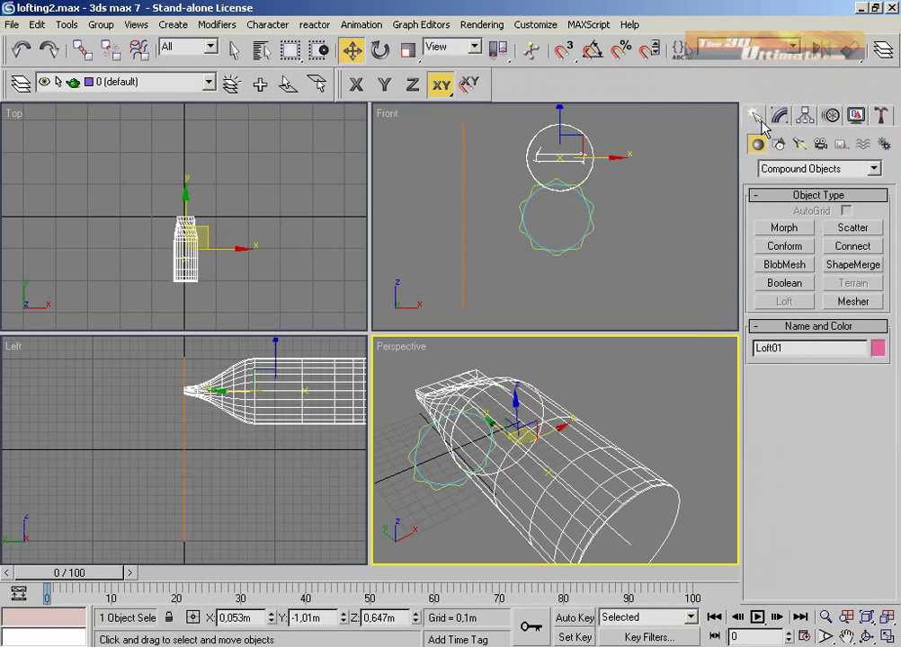
left_click(780, 116)
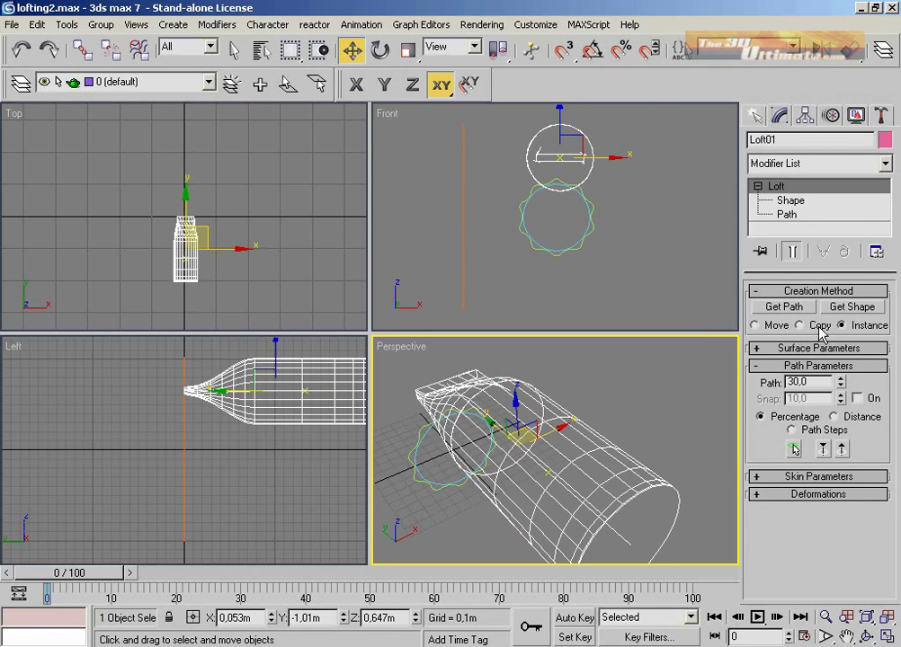
left_click(842, 309)
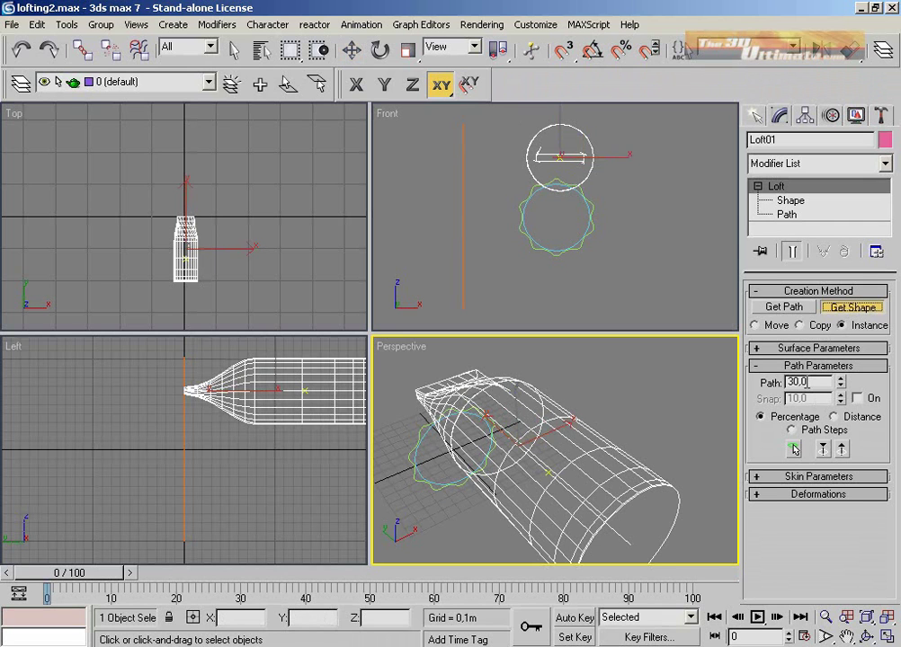
left_click_drag(809, 382, 770, 387)
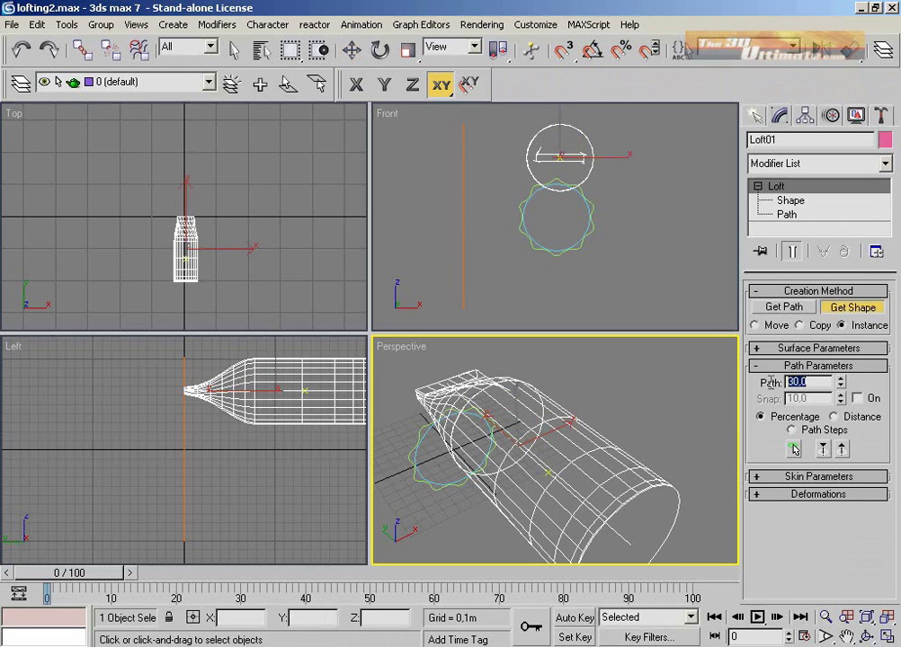
type("60")
left_click(592, 224)
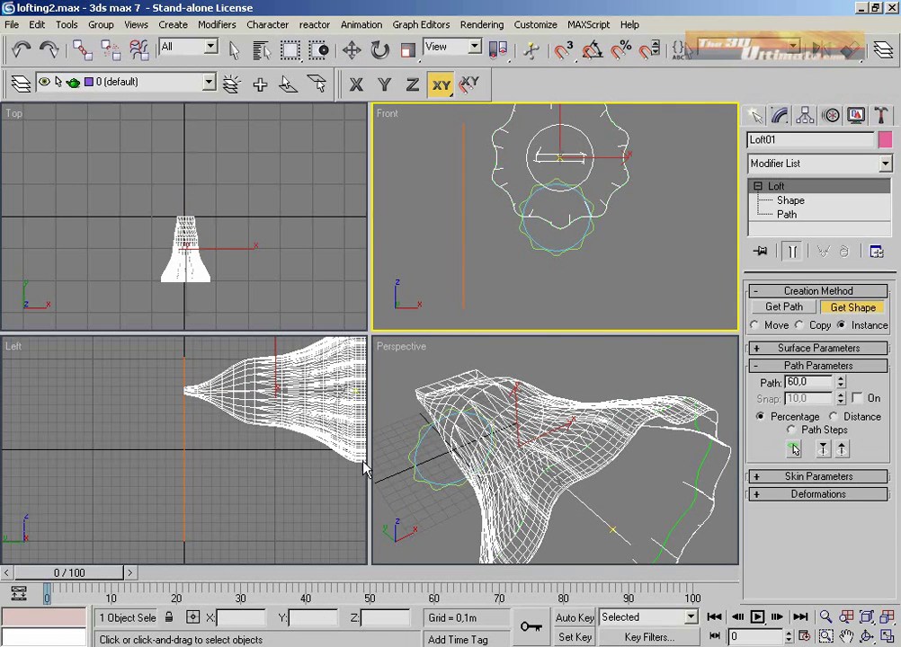
Show the Perspective view shaded and examine the loft from another angle in a temporarily maximized view
left_click(586, 453)
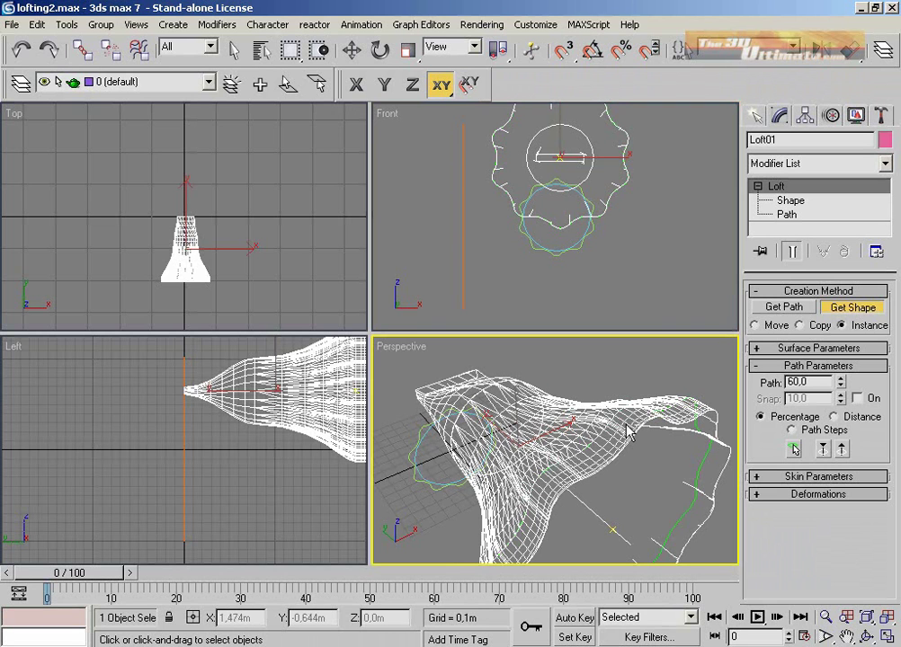
key("F3")
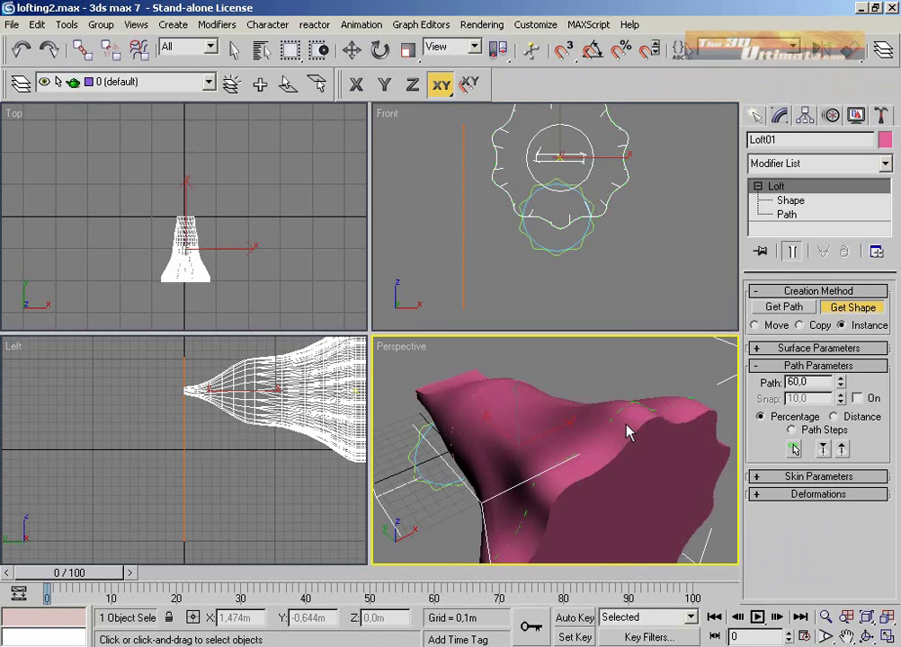
left_click(887, 638)
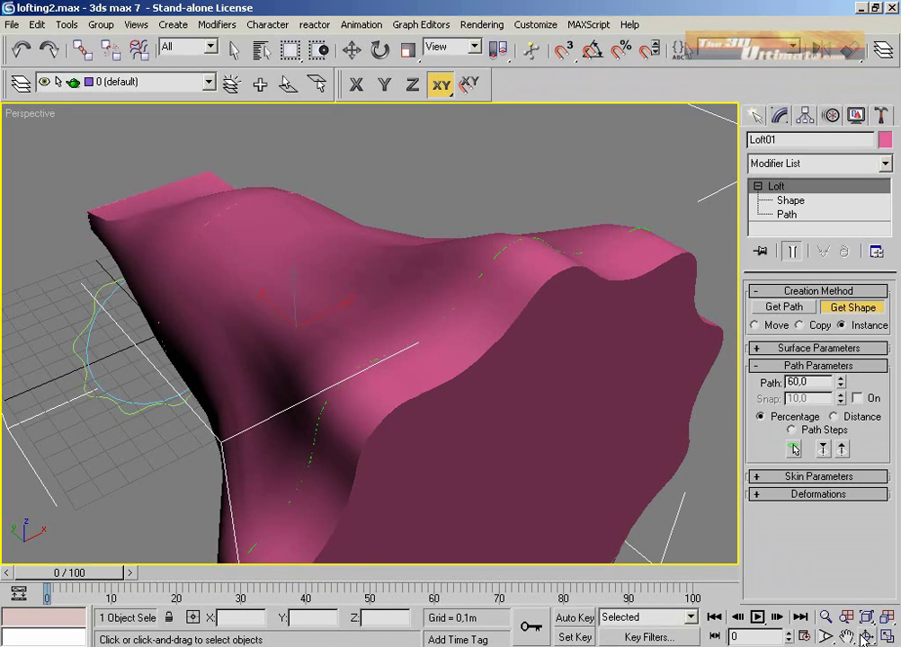
left_click(866, 636)
mouse_move(364, 337)
left_mouse_down()
mouse_move(374, 320)
mouse_move(423, 362)
mouse_move(314, 342)
mouse_move(428, 374)
mouse_move(447, 367)
mouse_move(396, 367)
mouse_move(387, 348)
left_mouse_up()
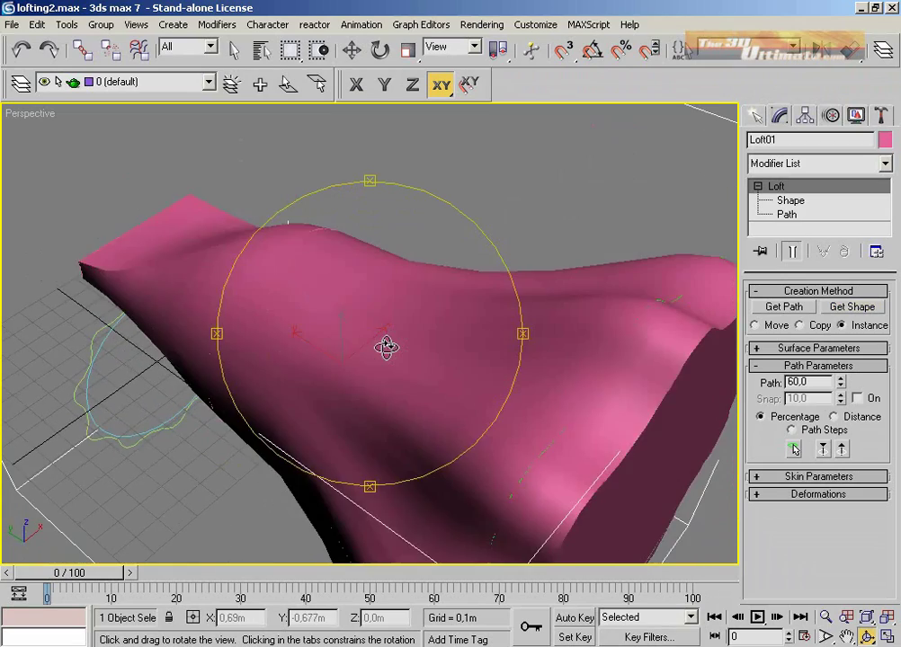
left_click(886, 636)
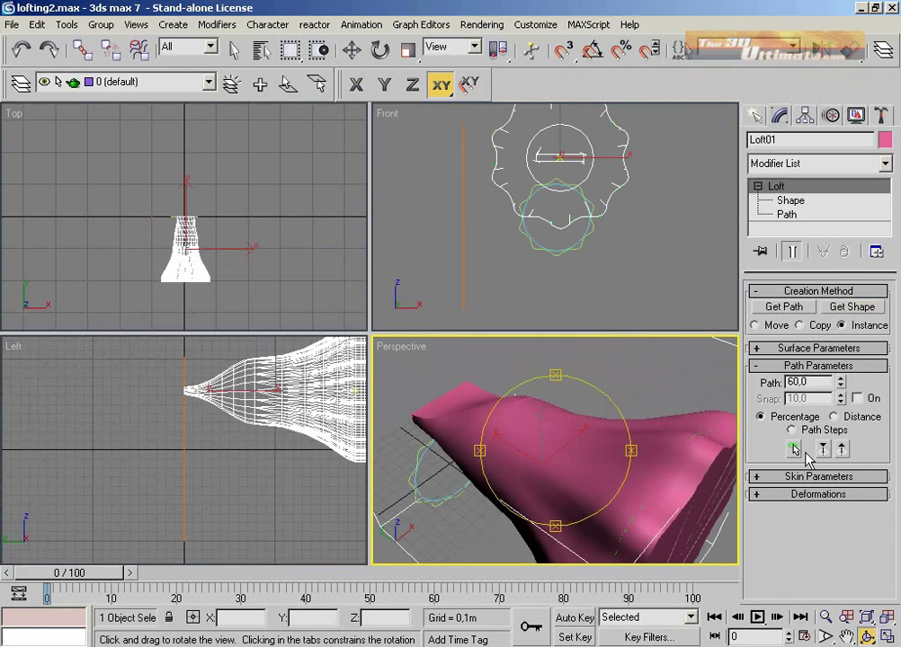
Try to add the circle as another loft cross-section at path position 70 percent
double_click(810, 382)
type("70")
left_click(838, 308)
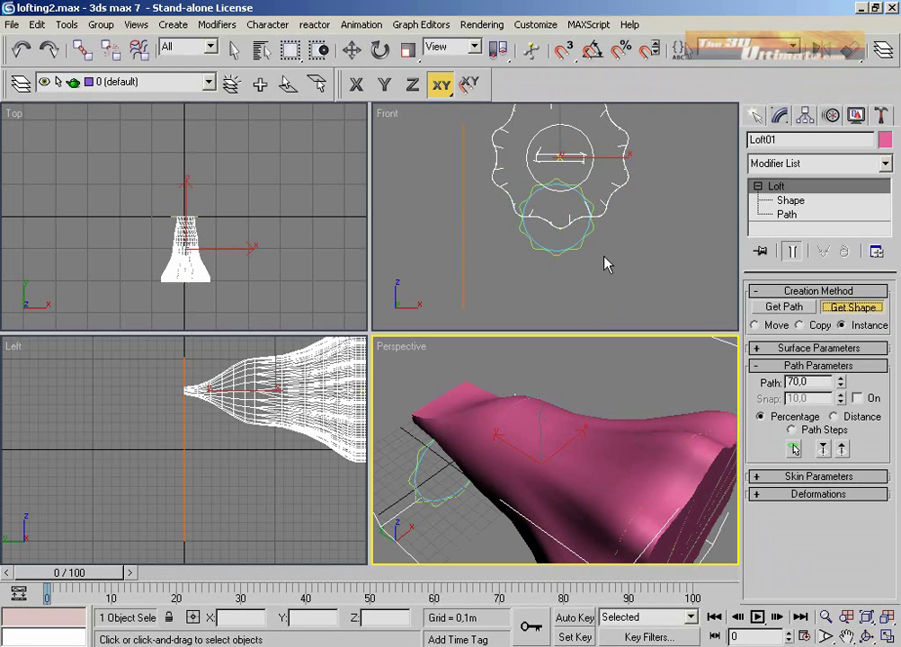
left_click(586, 228)
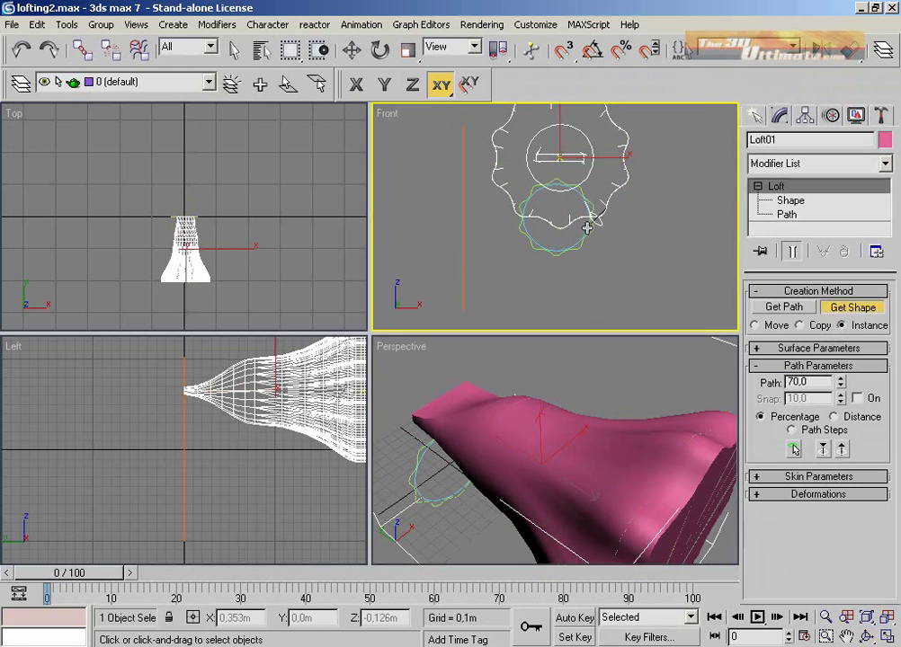
left_click(586, 228)
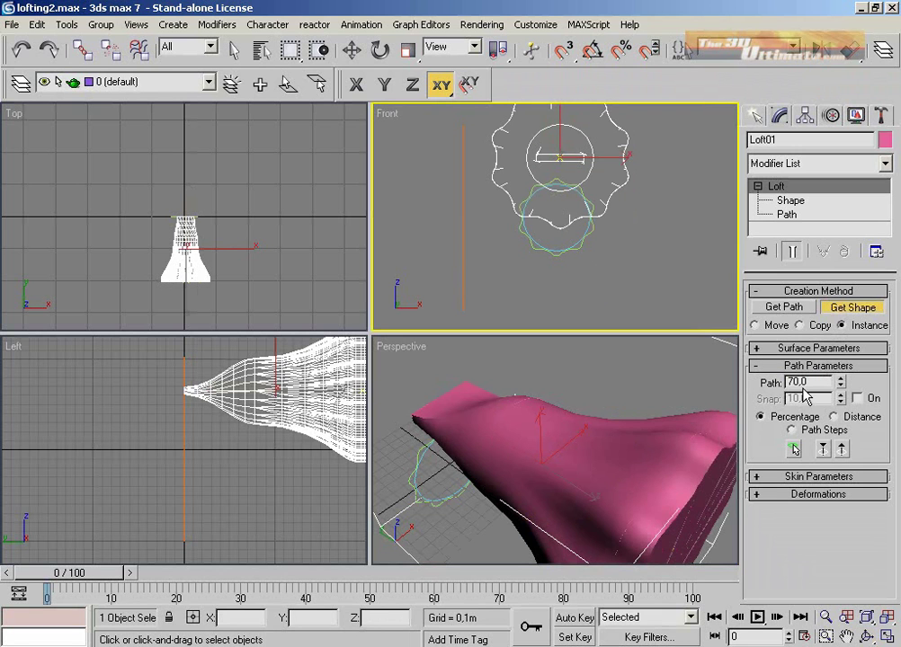
Add the circle as the loft's cross-section at path position 65 percent
left_click_drag(815, 382, 788, 384)
type("65")
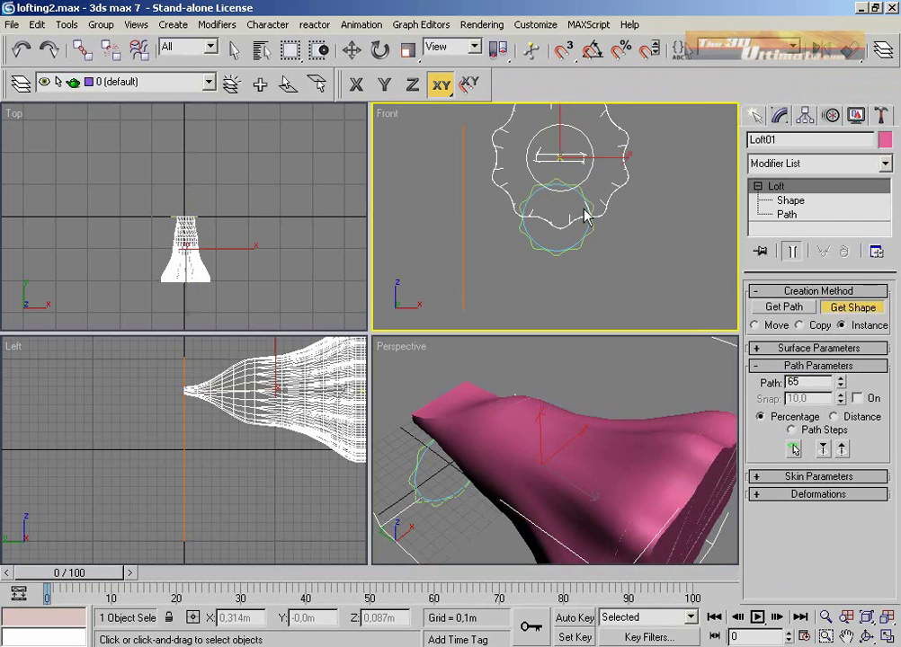
key("Return")
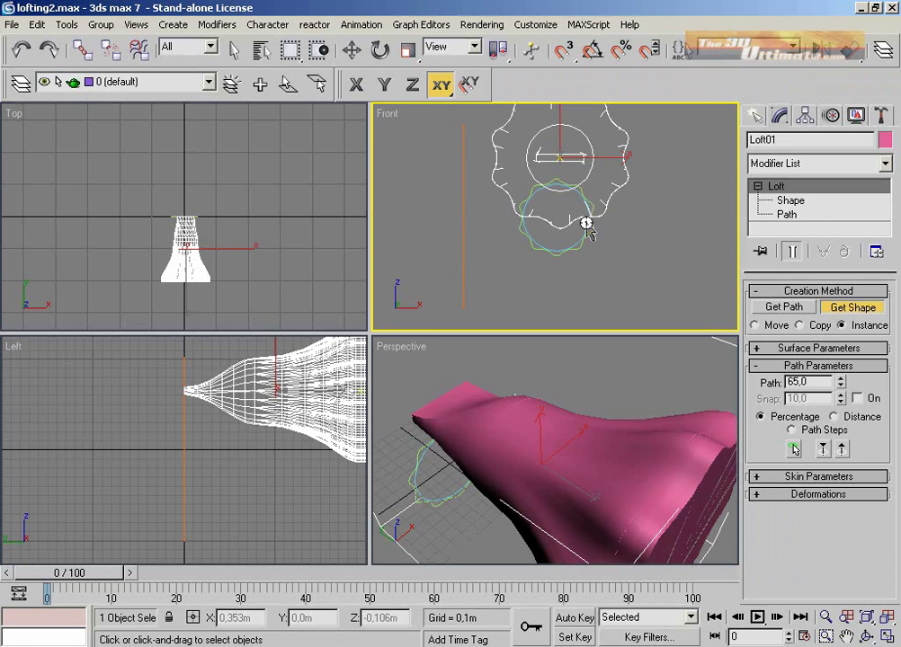
left_click(586, 224)
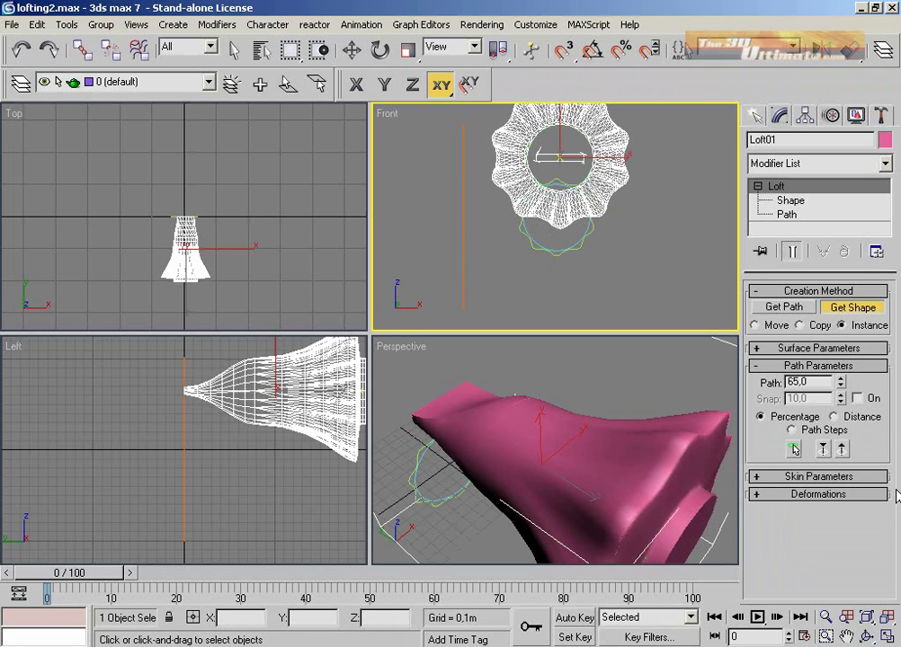
Open the loft's Scale deformation graph
left_click(759, 187)
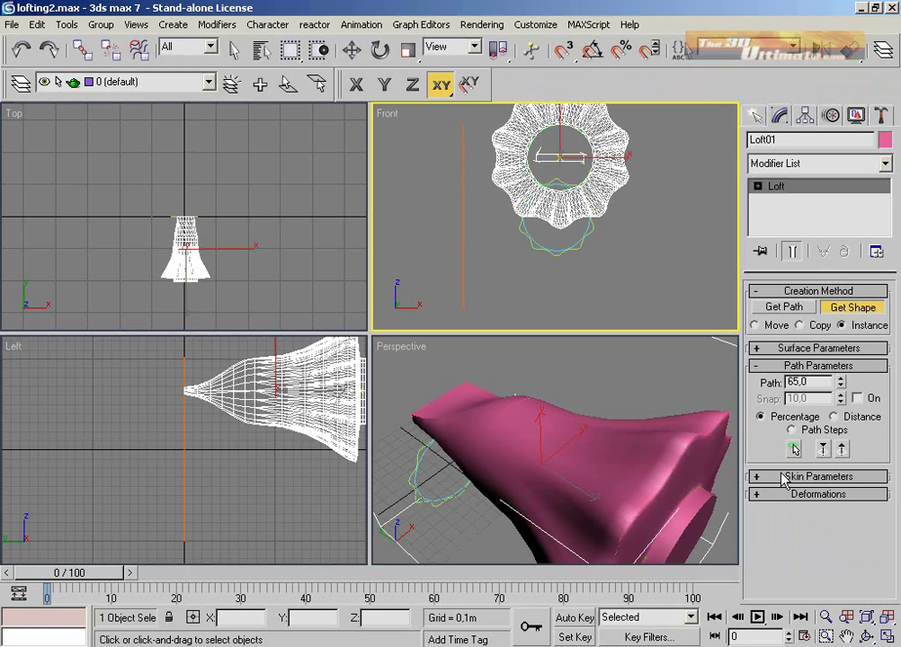
left_click(755, 494)
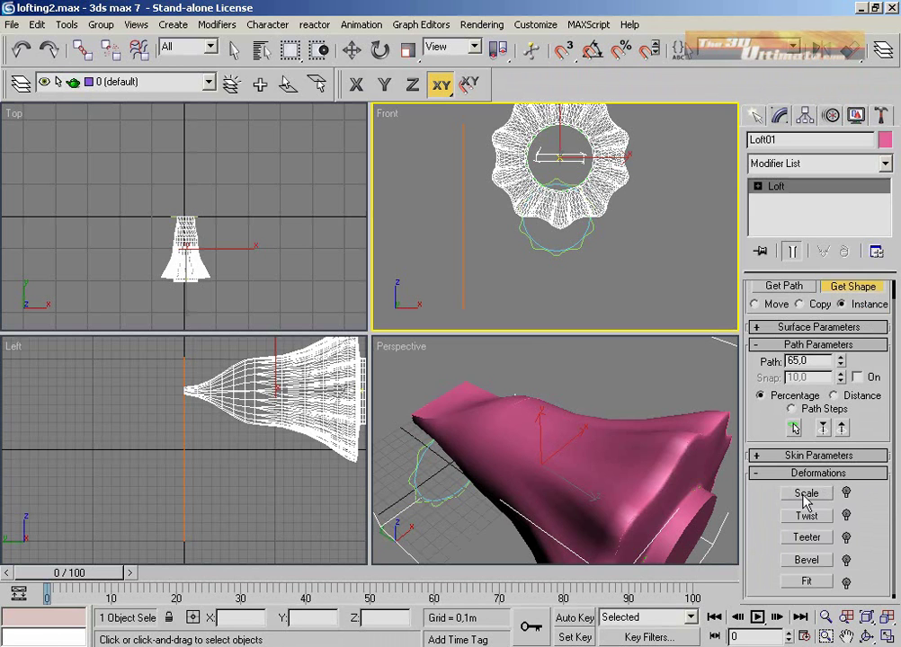
left_click(806, 495)
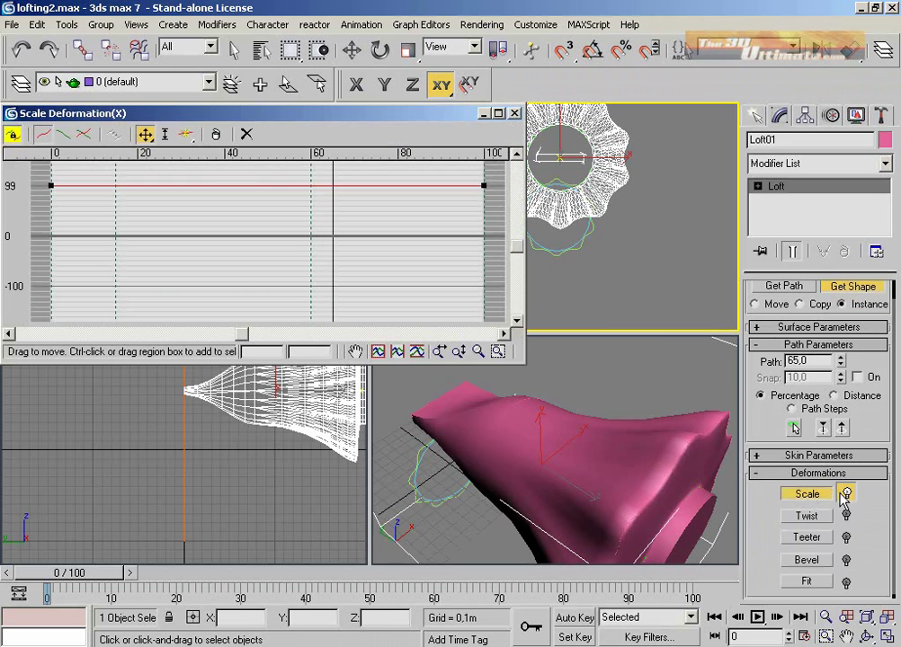
Lower the Scale curve's end point at 100 percent of the path to a value of about 10
left_click(845, 495)
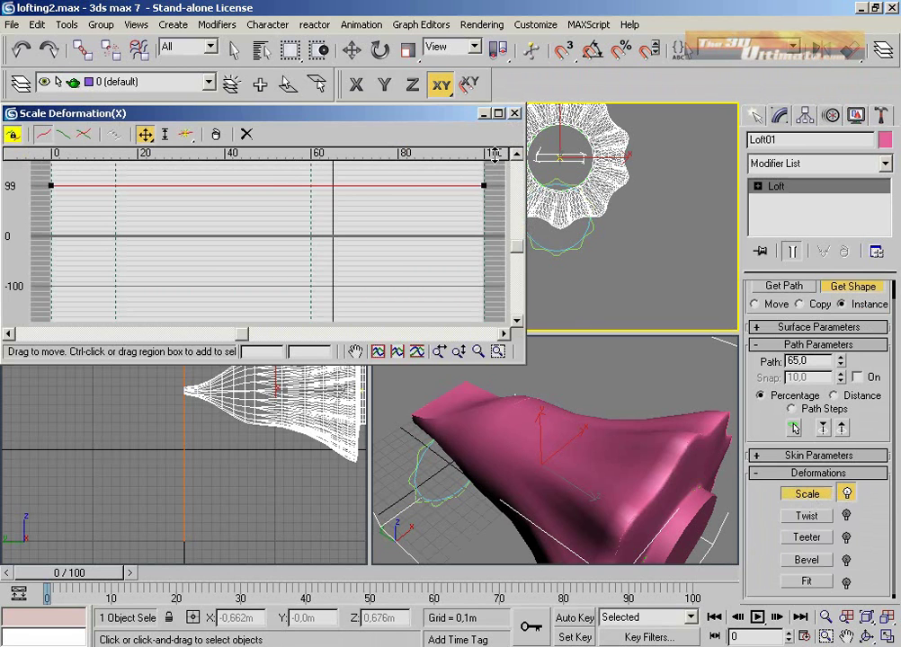
left_click_drag(328, 117, 564, 251)
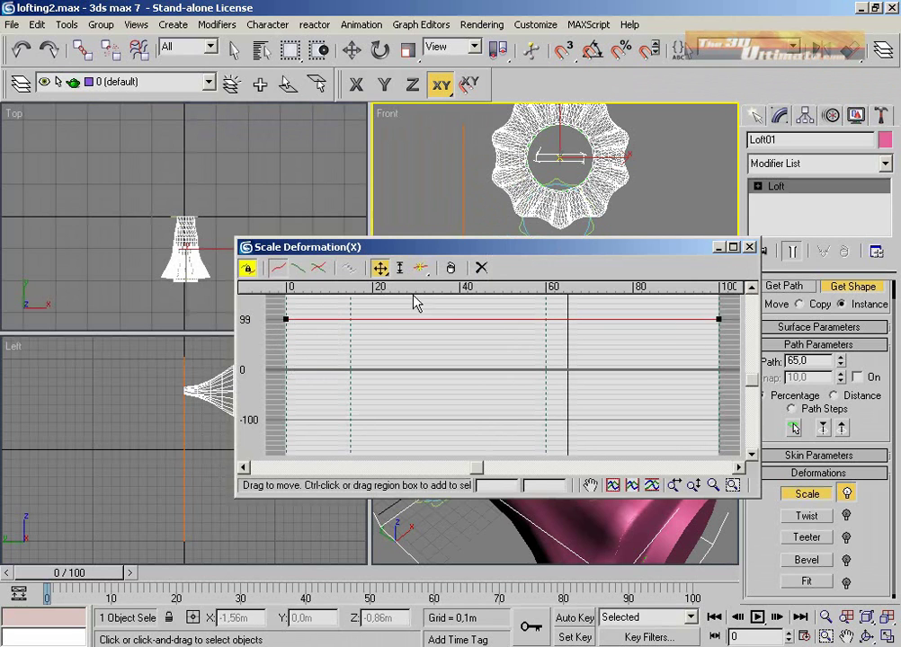
right_click(153, 231)
scroll(153, 231, "up", 3)
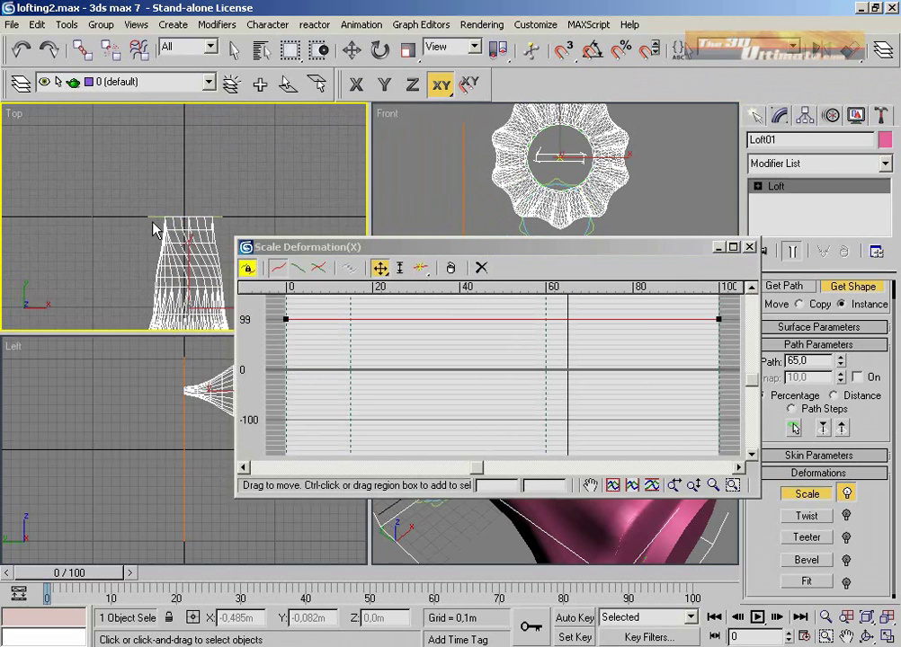
left_click(720, 321)
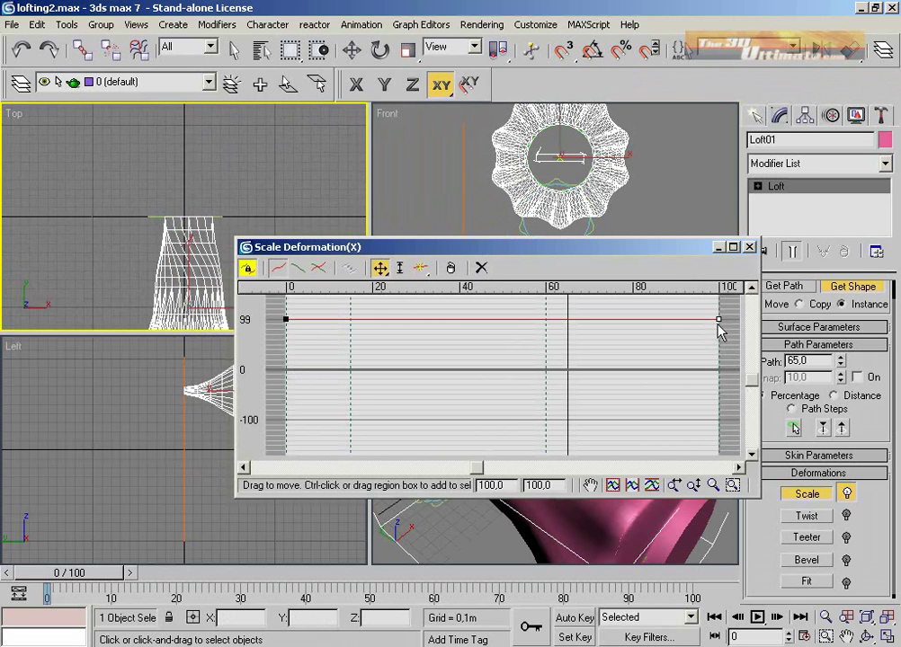
left_click_drag(718, 321, 717, 374)
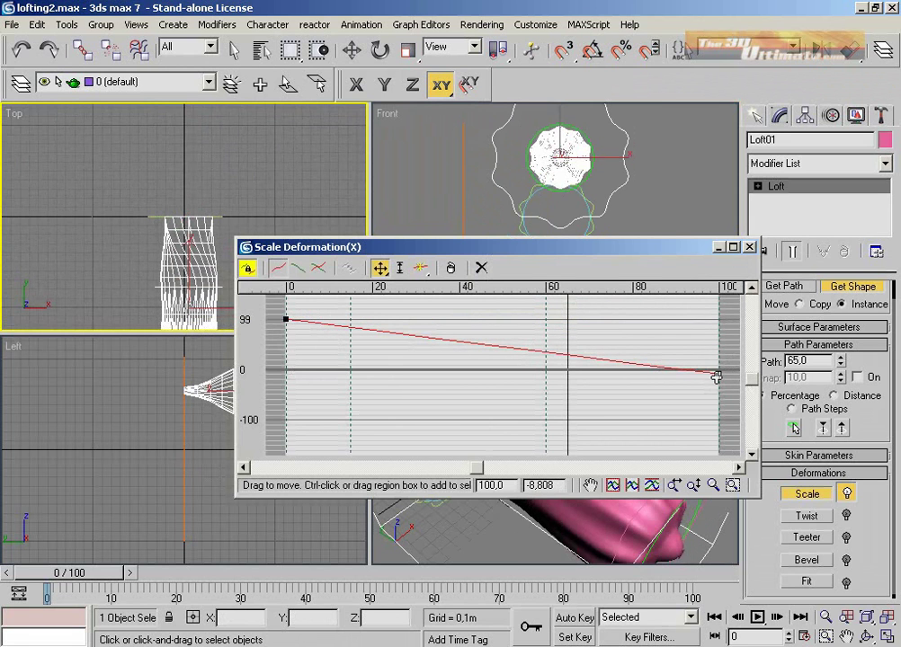
left_click_drag(562, 253, 369, 169)
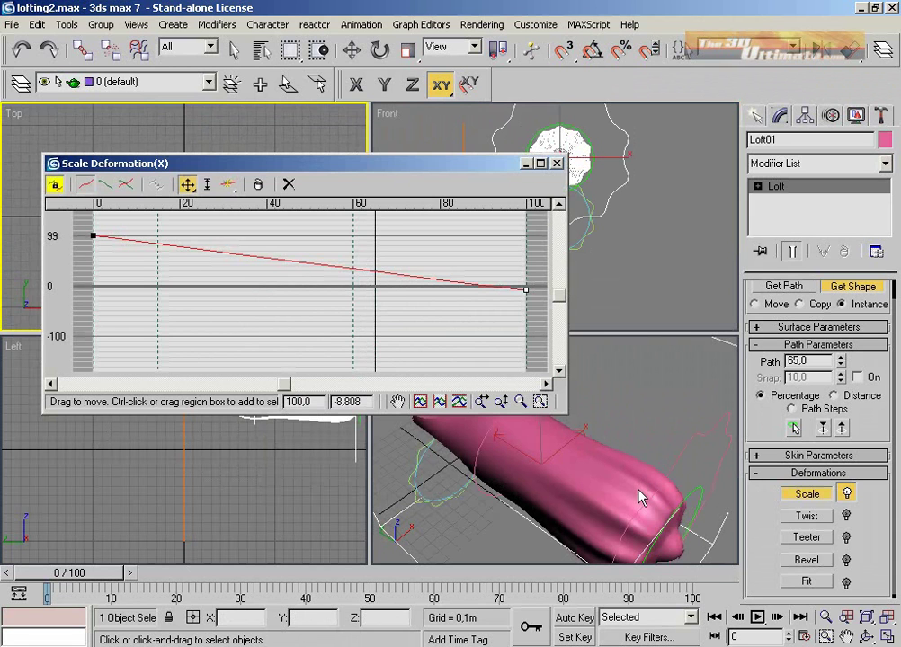
left_click_drag(433, 165, 377, 150)
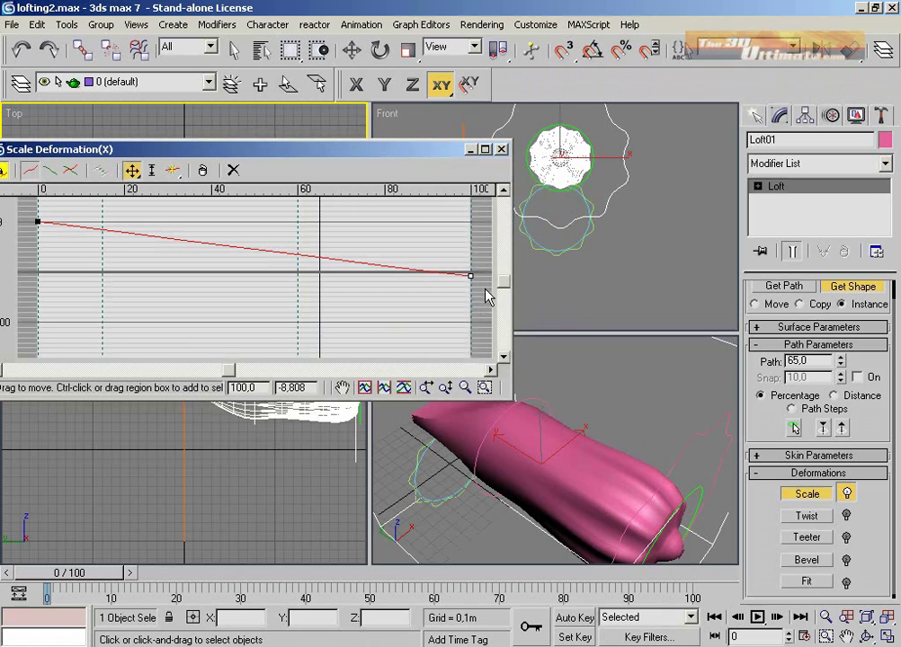
mouse_move(470, 275)
left_mouse_down()
mouse_move(470, 220)
mouse_move(473, 266)
left_mouse_up()
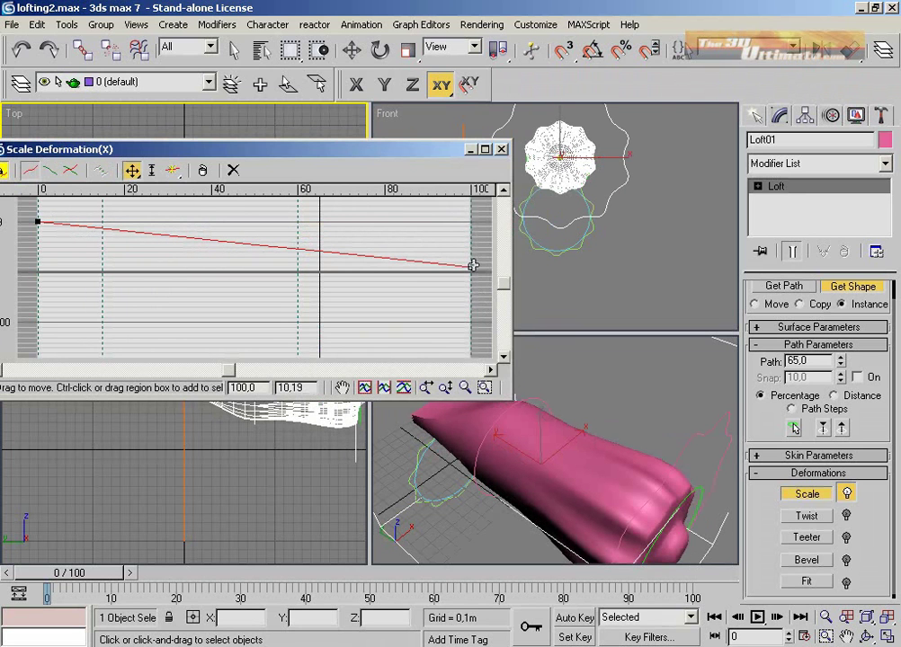
Insert two control points on the Scale curve at about 15 and 17 percent of the path
left_click_drag(328, 146, 375, 400)
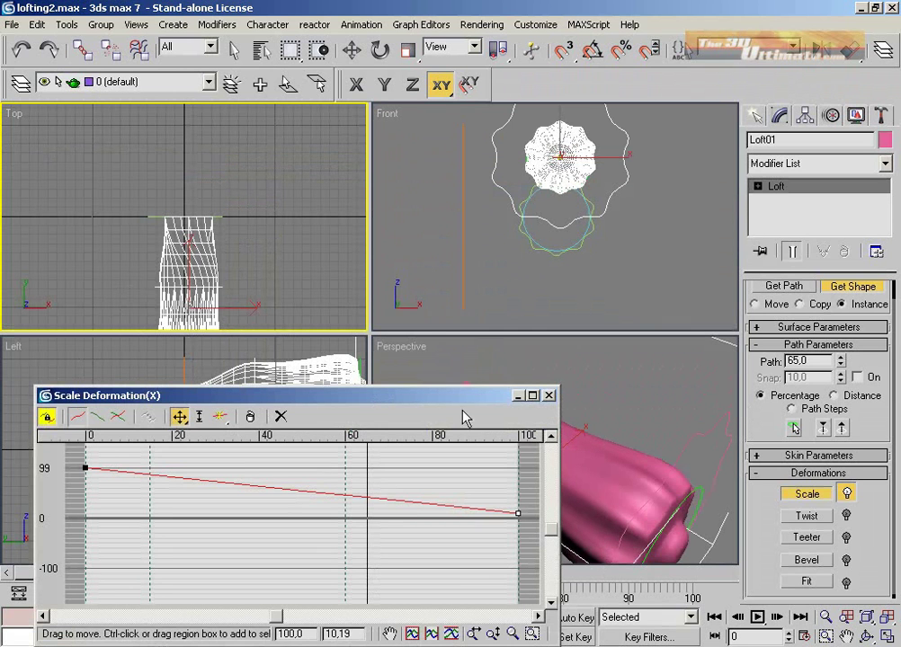
left_click_drag(492, 403, 751, 344)
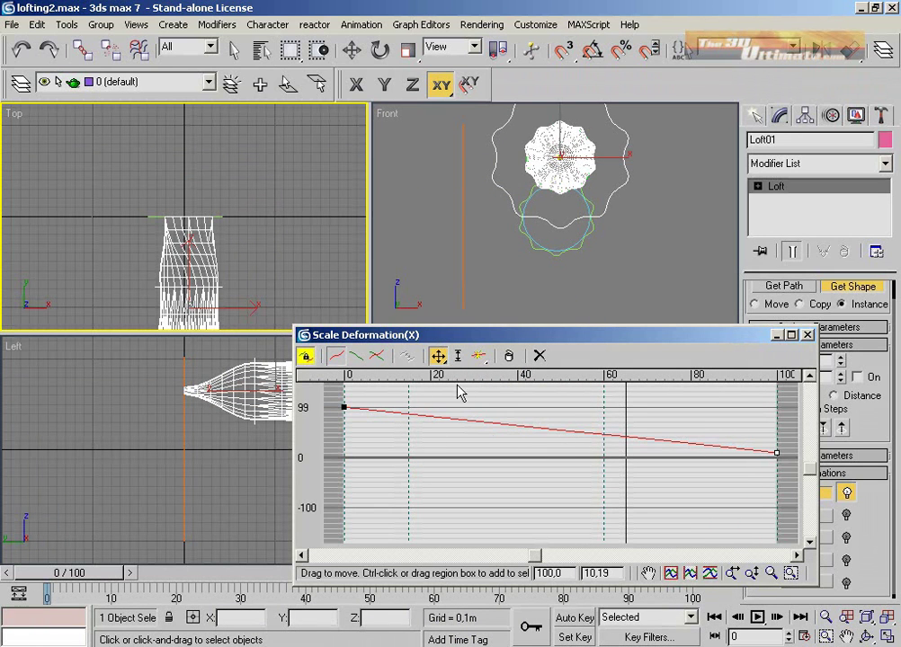
left_click(479, 358)
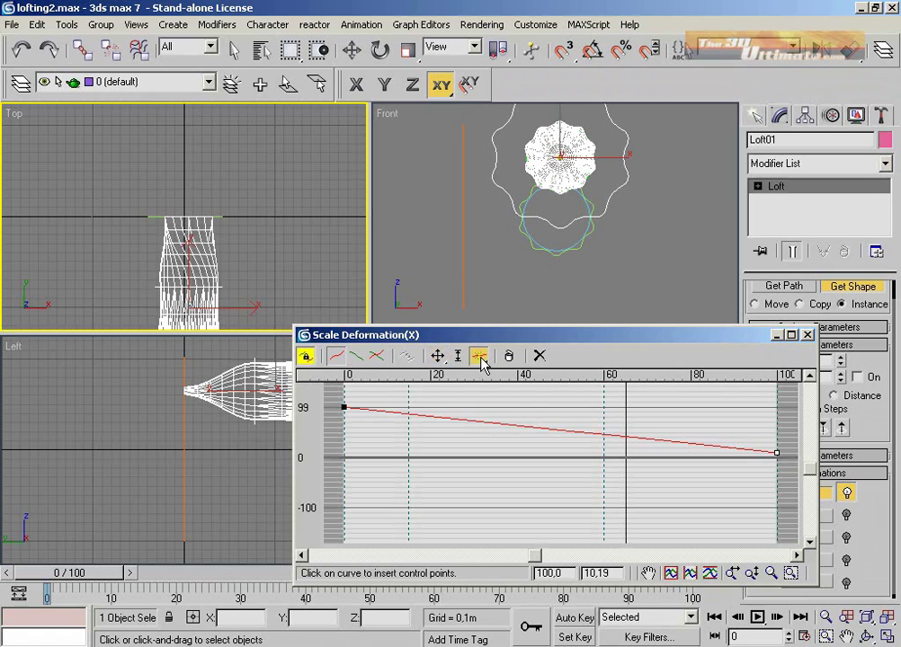
left_click(408, 415)
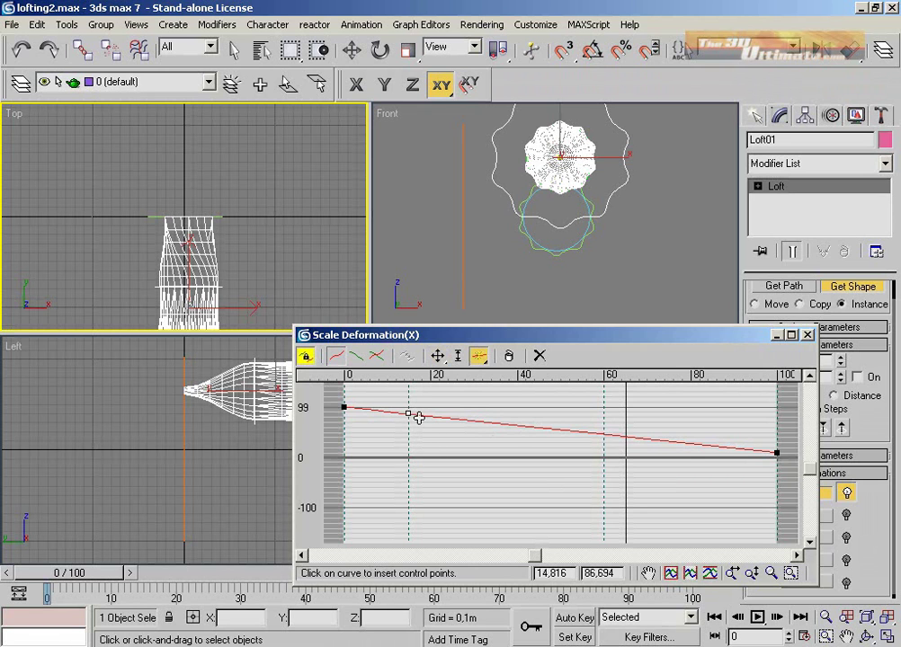
left_click(417, 415)
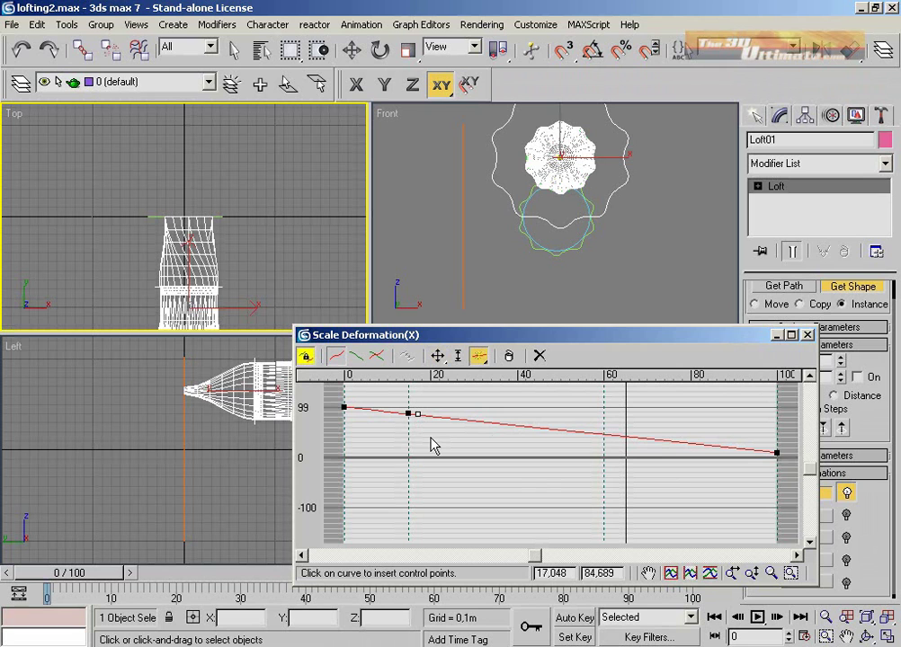
Move the two inserted Scale control points to about 17 percent at value 59 and about 10 percent at value 80
left_click(438, 356)
left_click_drag(418, 416, 417, 436)
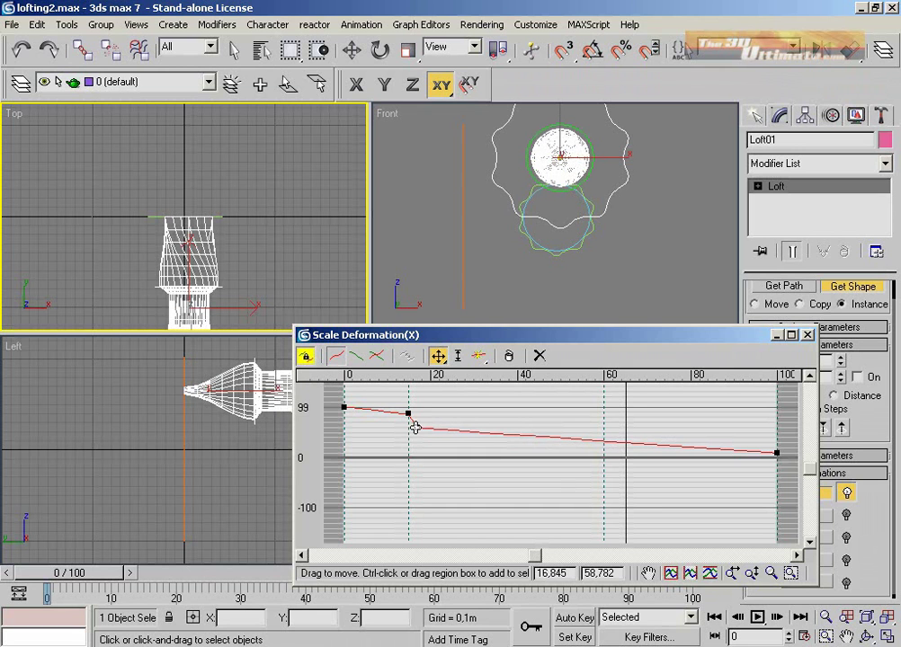
left_click_drag(410, 416, 417, 427)
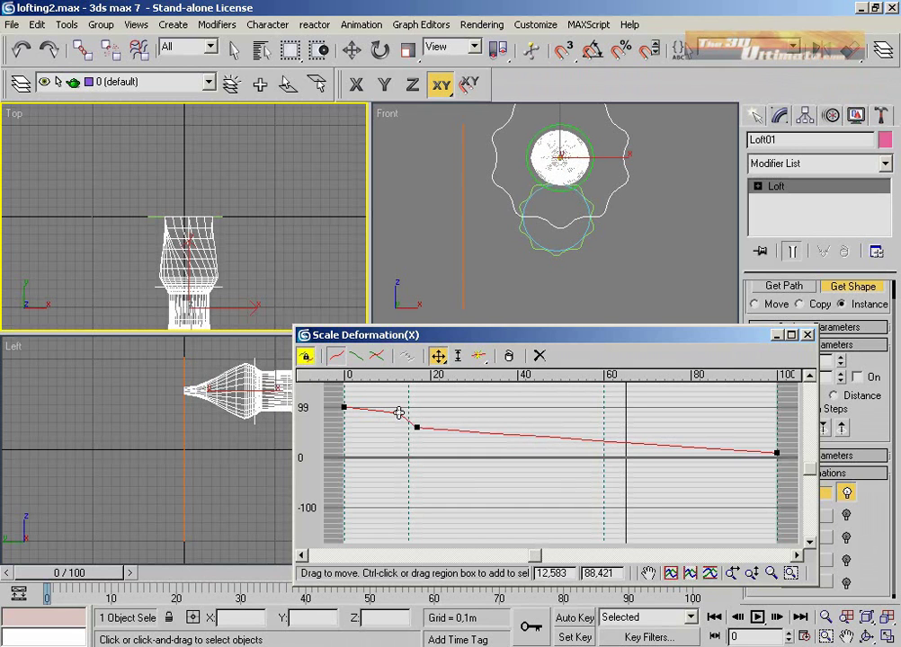
left_click_drag(383, 409, 386, 418)
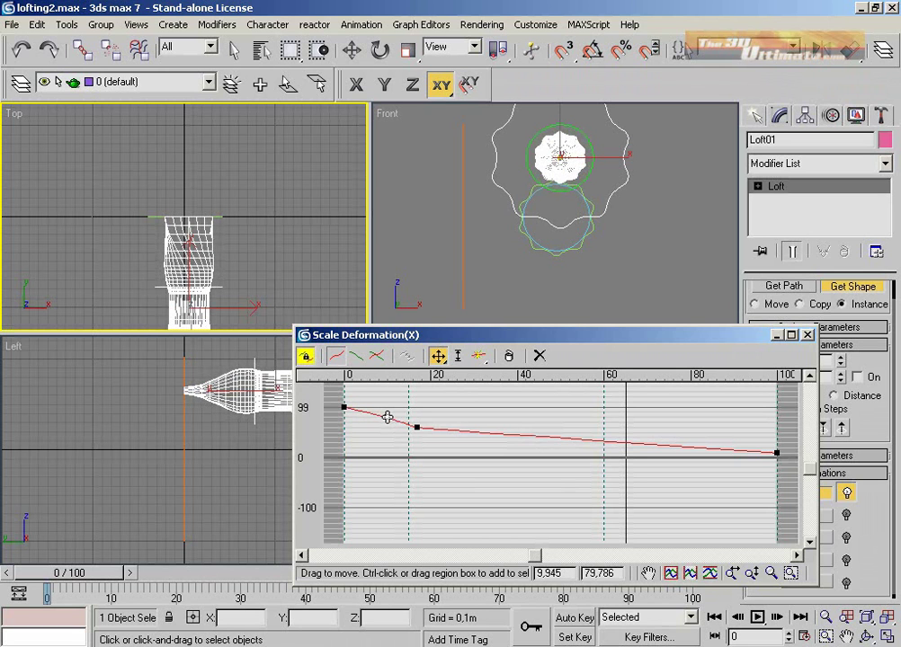
Insert another control point on the Scale curve at about 10 percent of the path
left_click(478, 356)
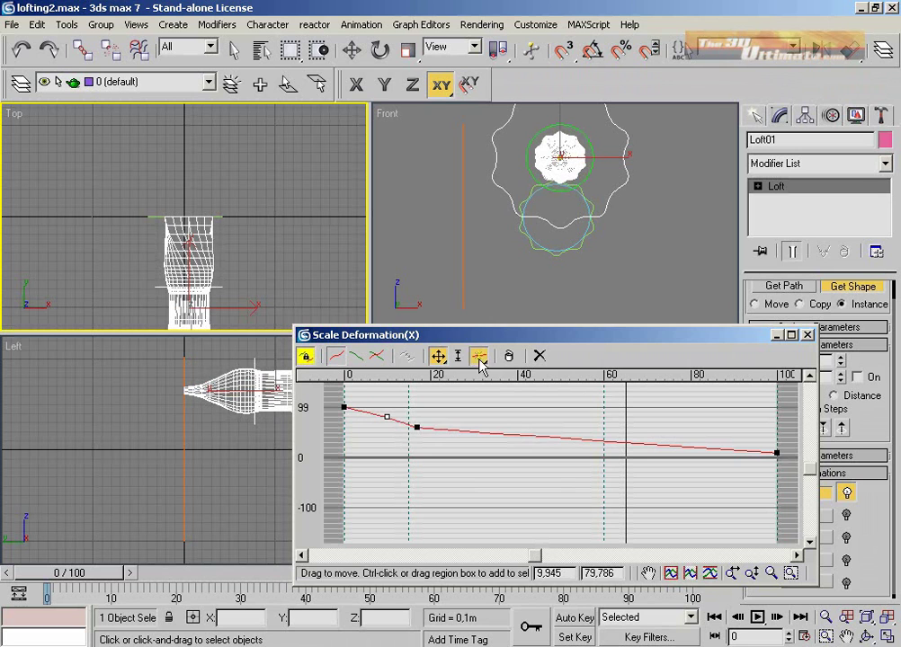
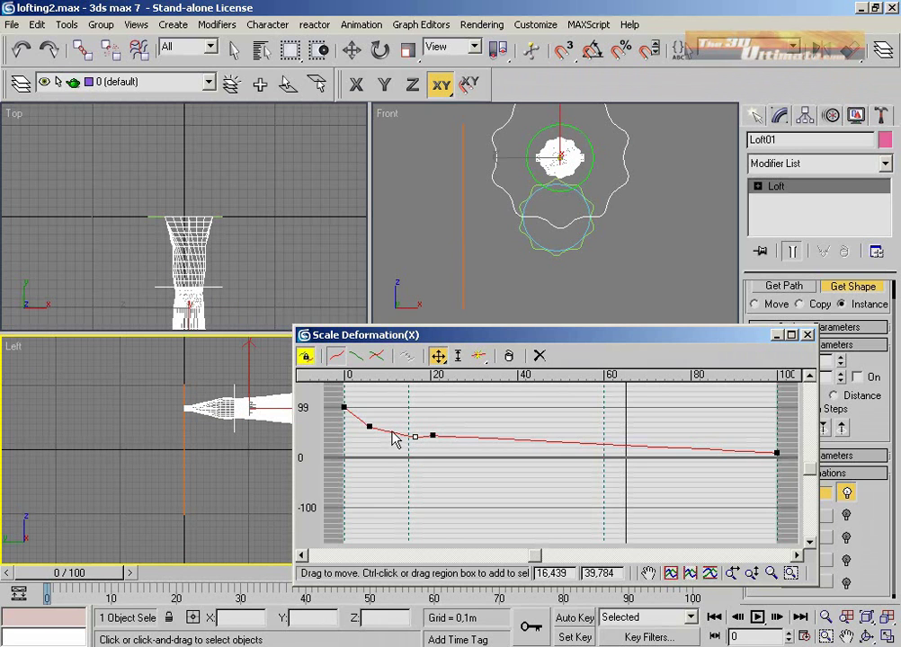
left_click(393, 440)
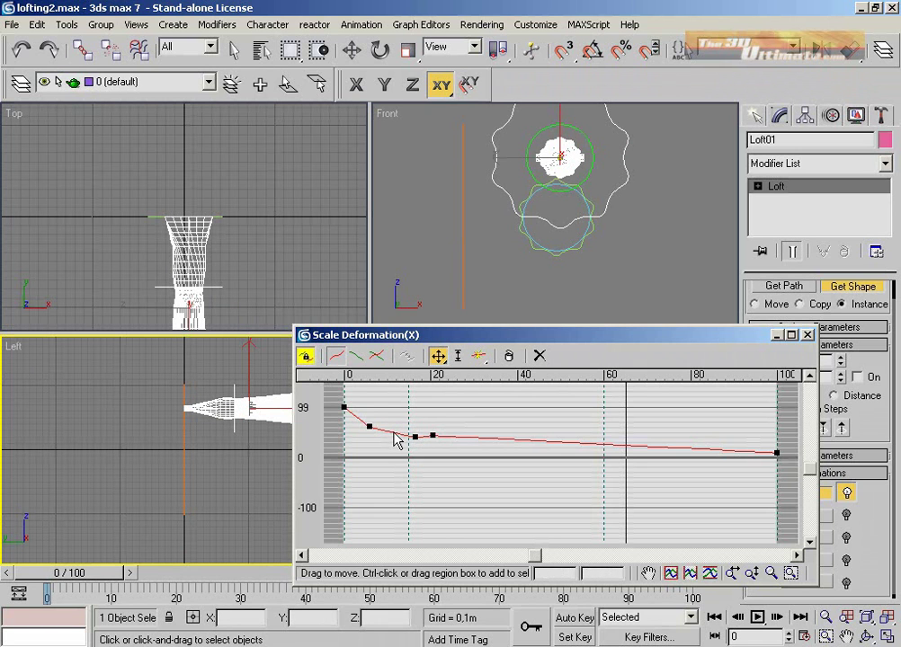
left_click(478, 356)
left_click(388, 431)
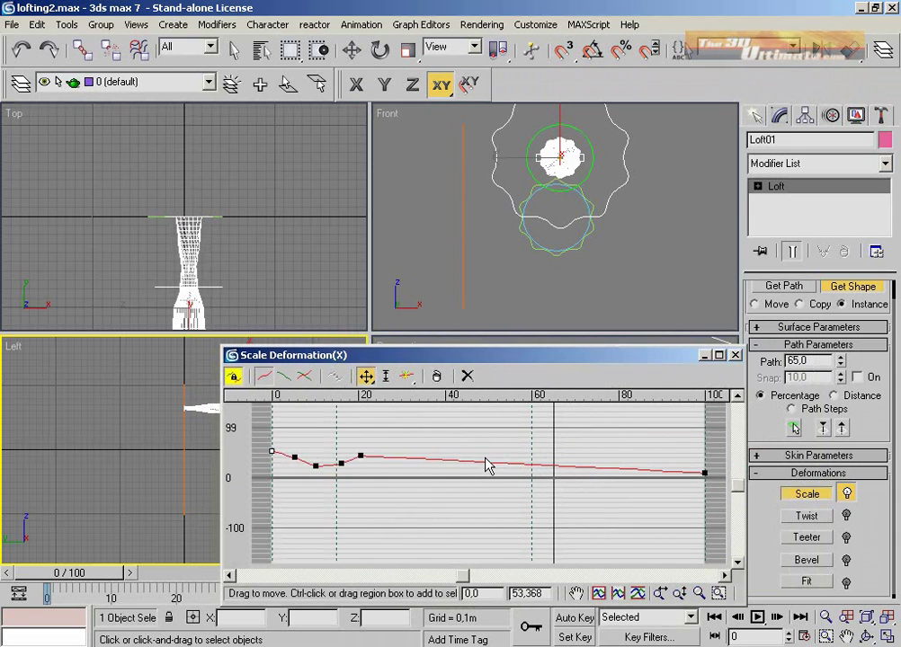
Insert a control point near the end of the Scale curve and raise it to about 91 percent at value 40
left_click(407, 376)
left_click(366, 376)
left_click_drag(663, 471, 665, 457)
left_click_drag(531, 358, 314, 223)
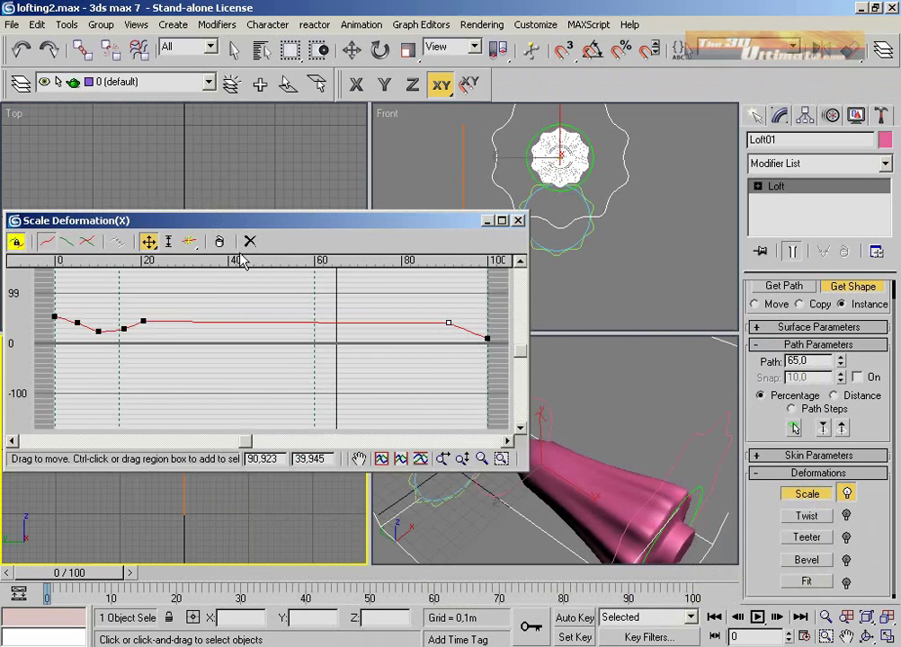
Insert a control point at about 95 percent and reshape the curve's end, with points at about 82 percent, value 24, and 100 percent, value -21
left_click(189, 241)
left_click(465, 330)
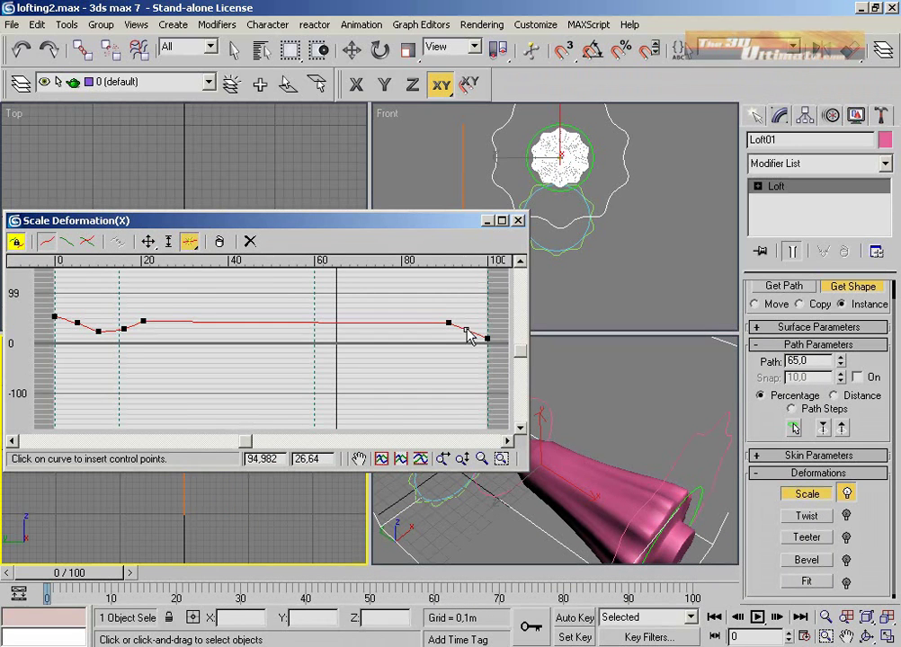
left_click(149, 241)
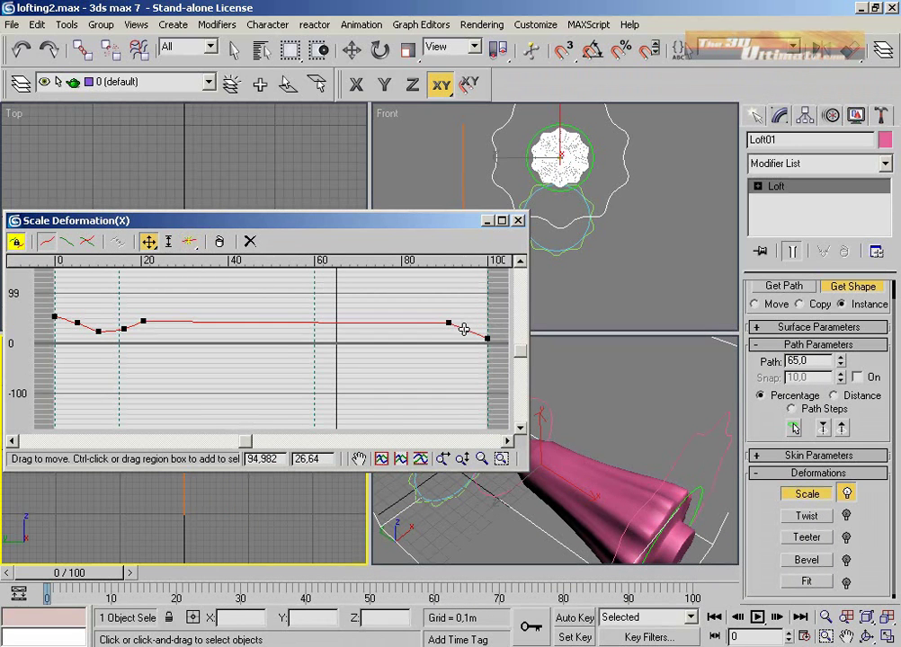
left_click_drag(466, 325, 406, 331)
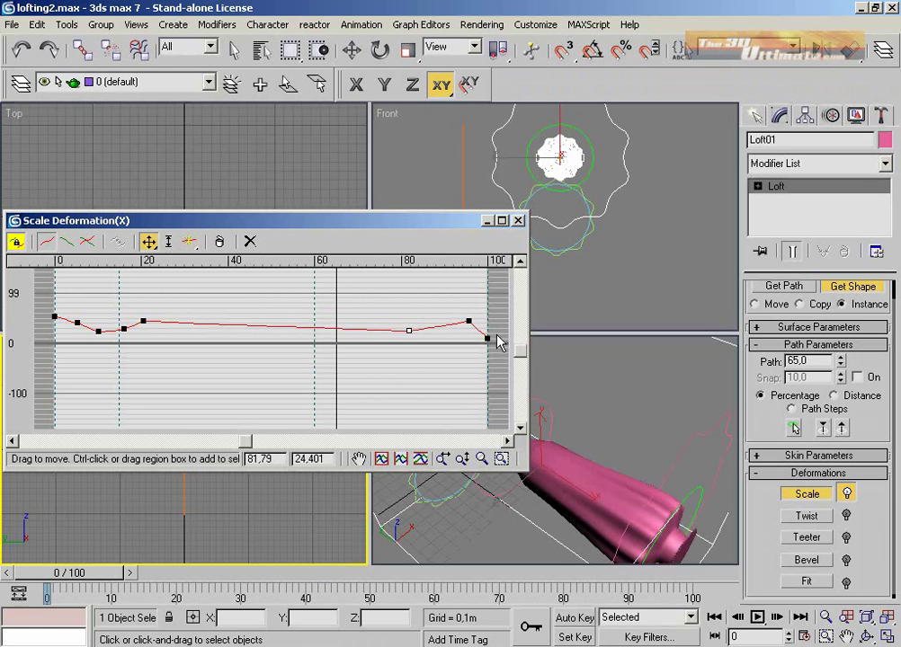
left_click_drag(471, 319, 490, 357)
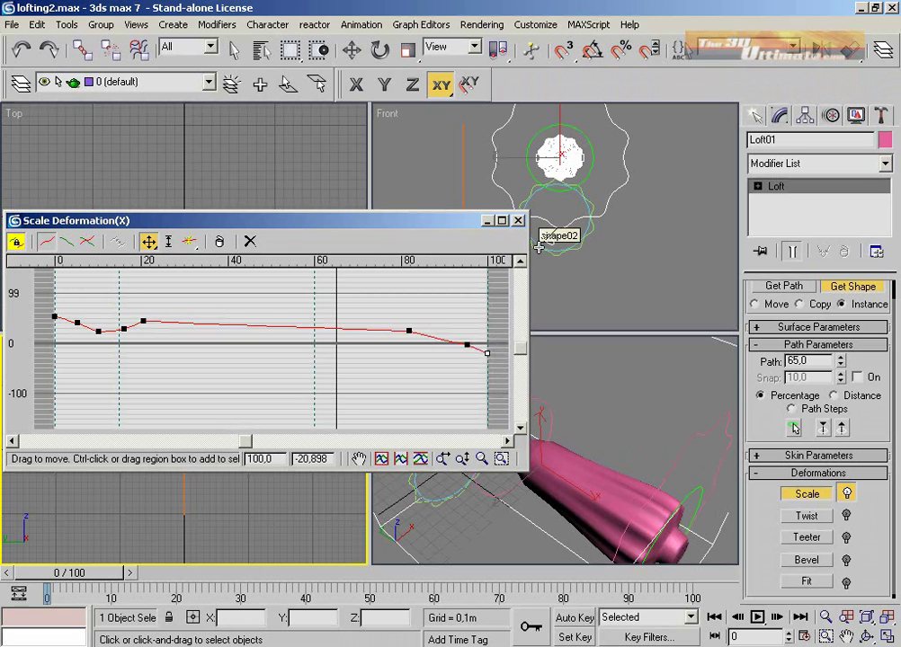
Minimize the Scale deformation graph and show the Perspective view maximized in Lit Wireframes display
left_click(487, 220)
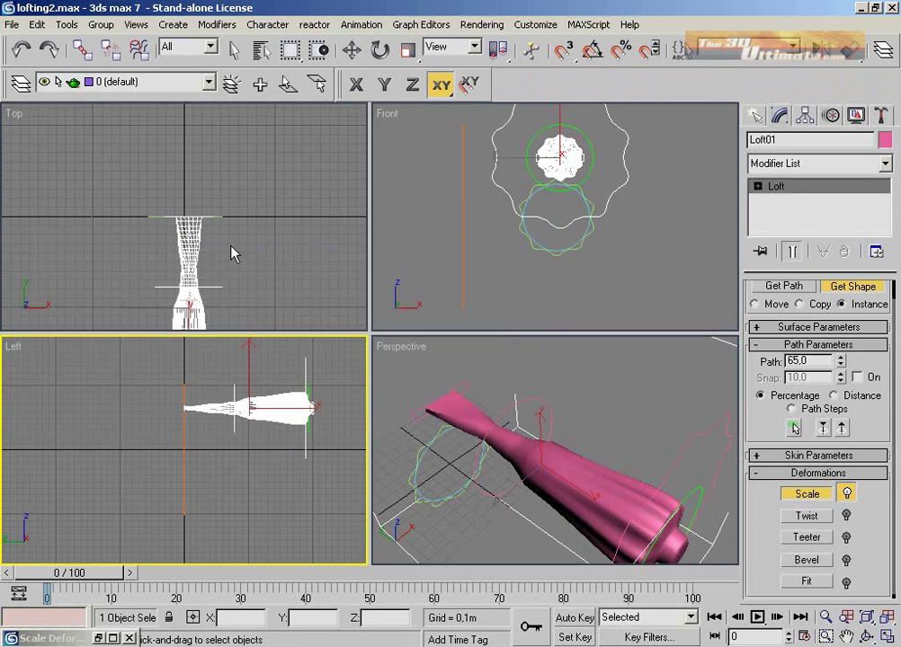
left_click(413, 418)
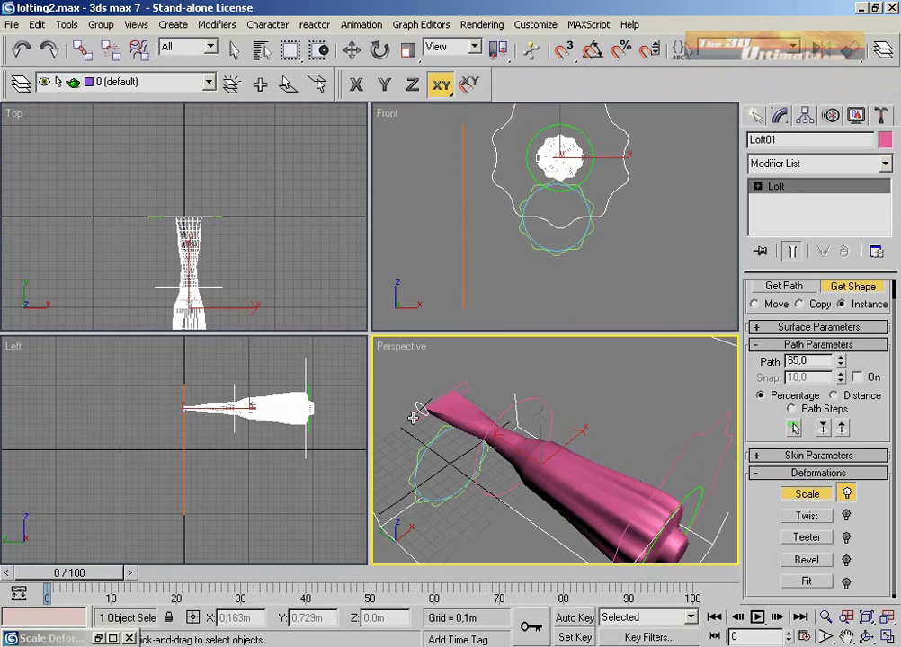
key("F3")
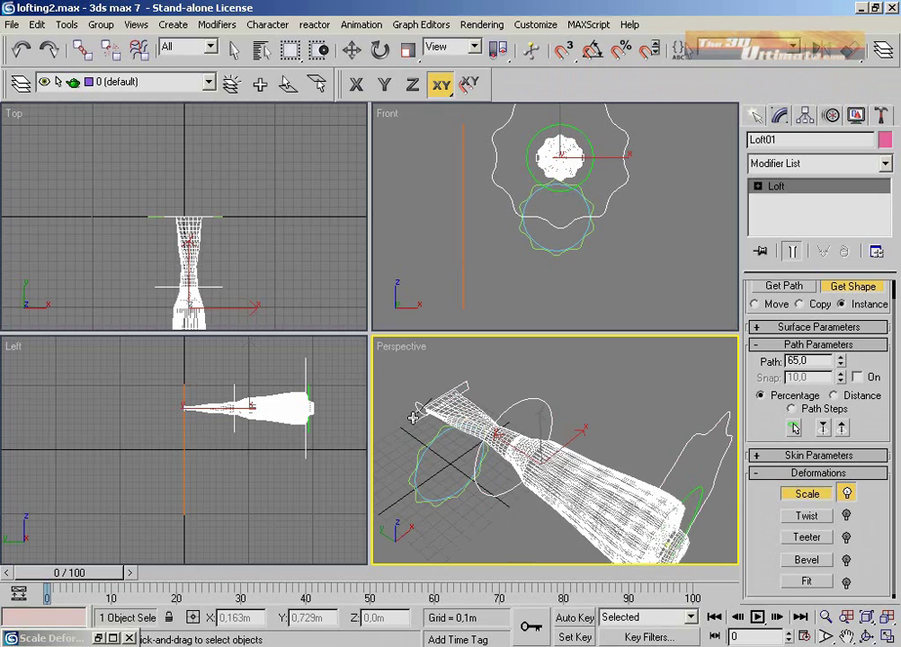
right_click(393, 354)
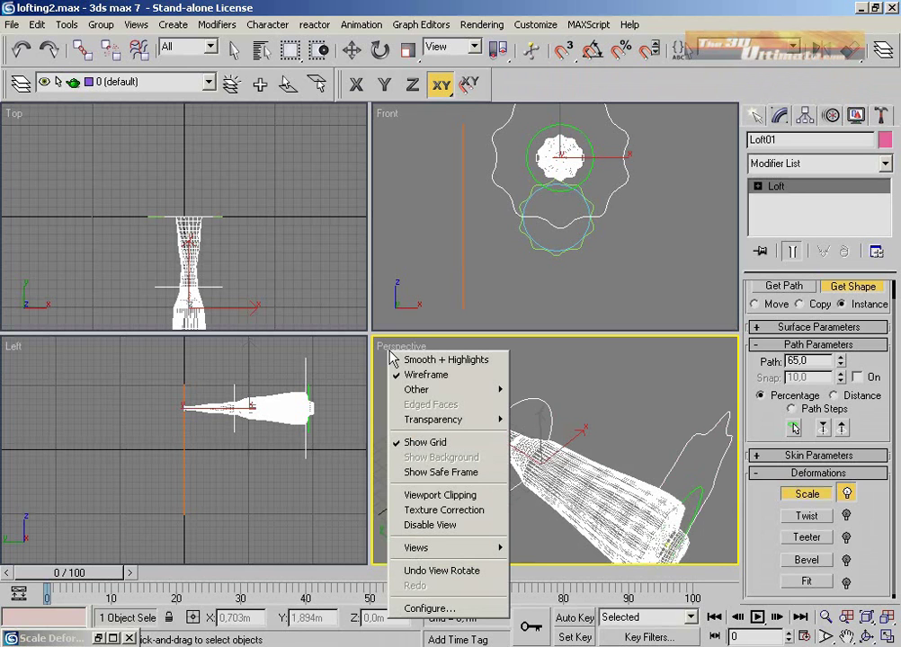
mouse_move(494, 390)
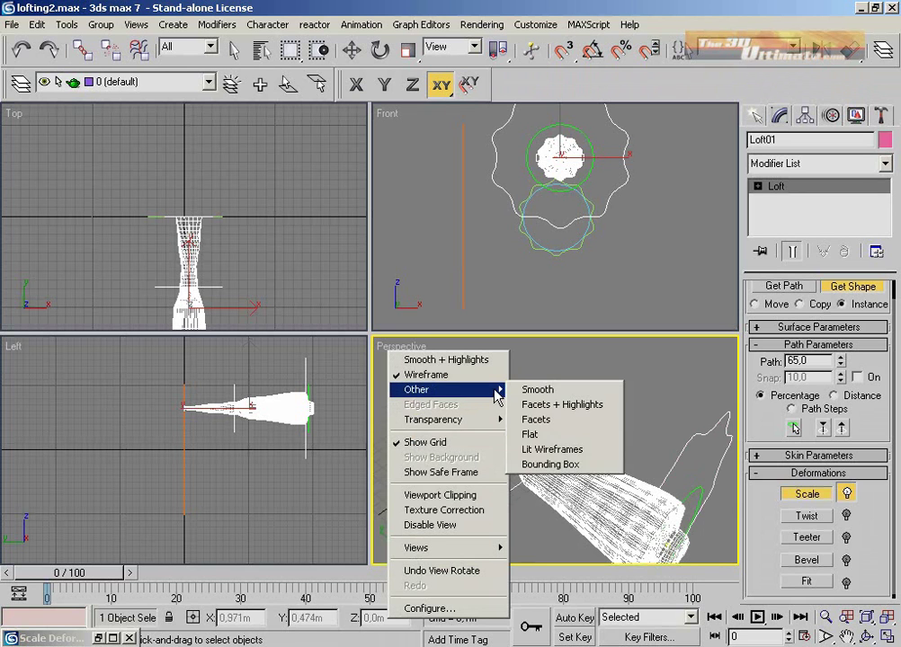
left_click(567, 448)
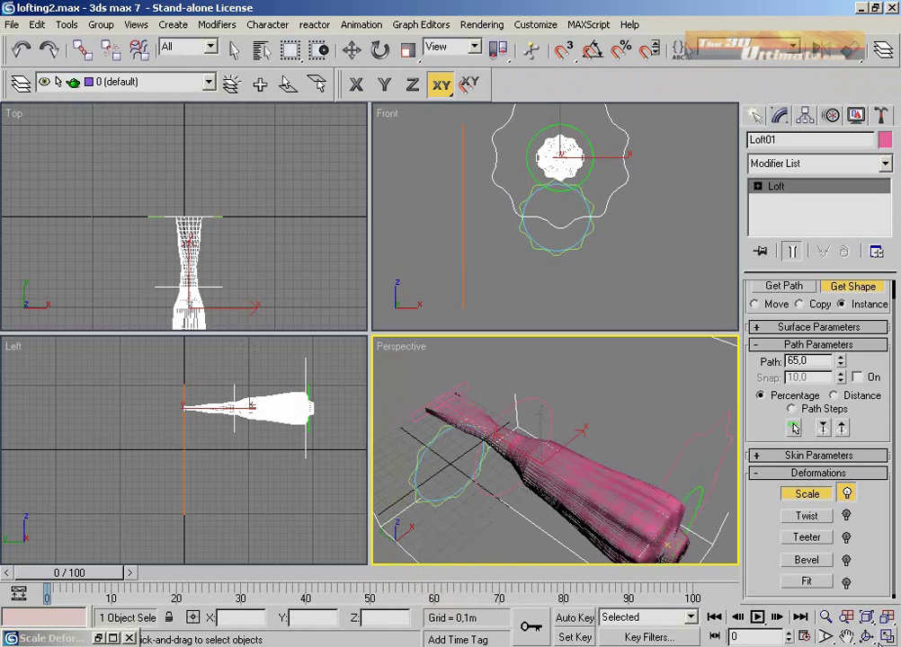
key("alt+w")
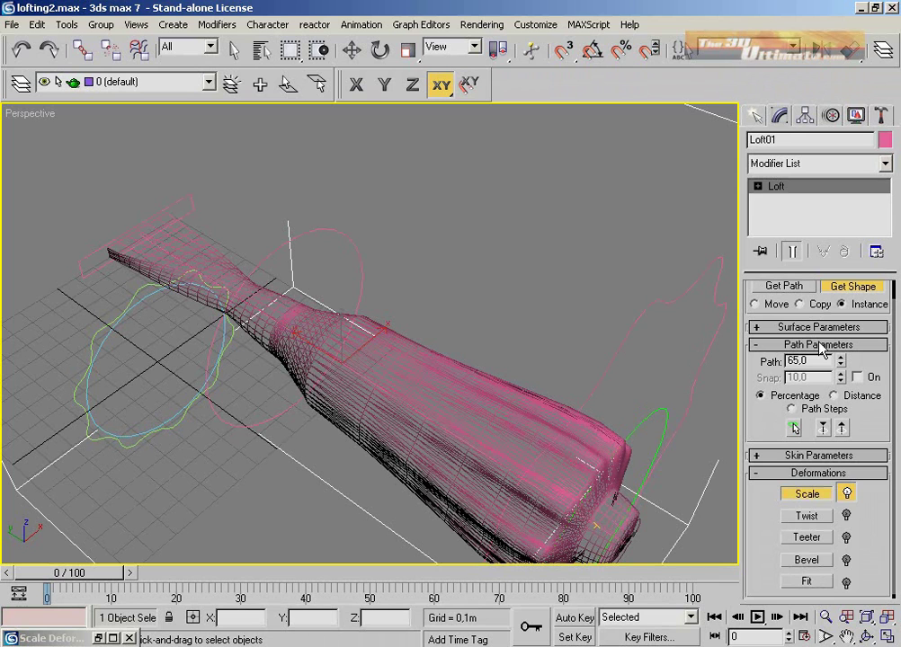
Add the circle as a loft cross-section at path positions 20 and 5 percent
left_click_drag(804, 362, 779, 362)
left_click(142, 301)
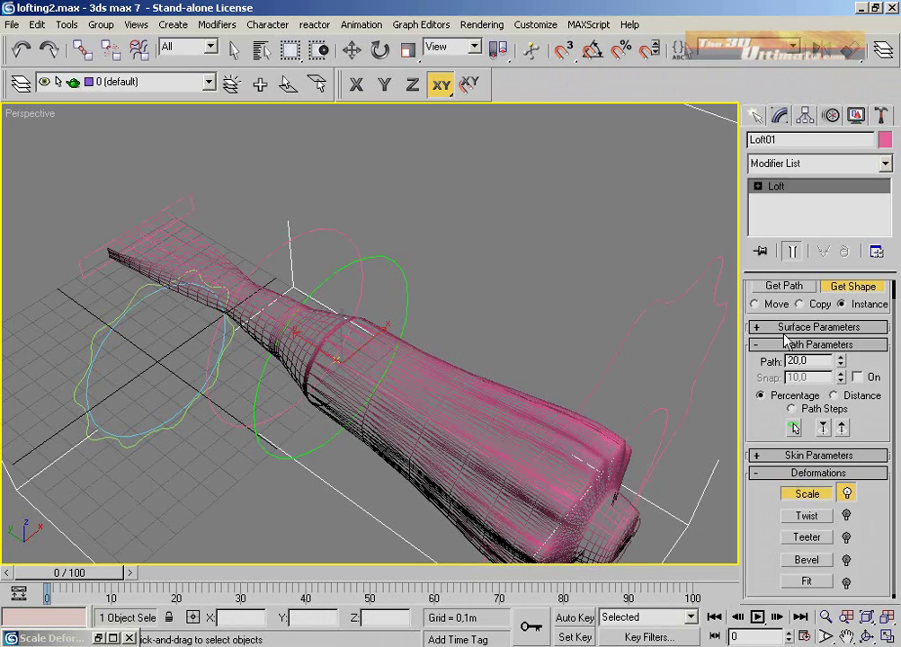
double_click(803, 361)
type("5")
key("Return")
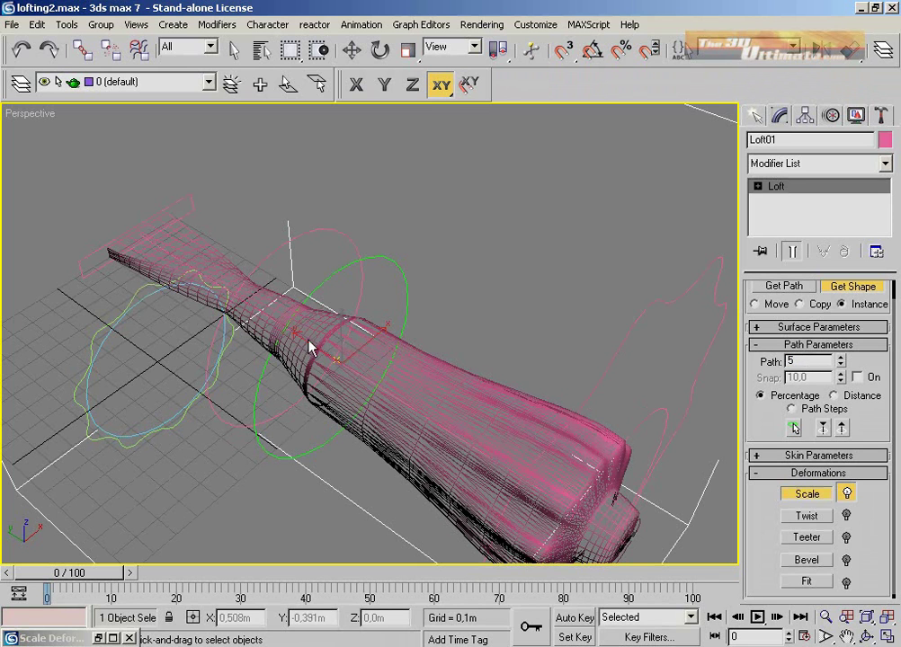
left_click(151, 291)
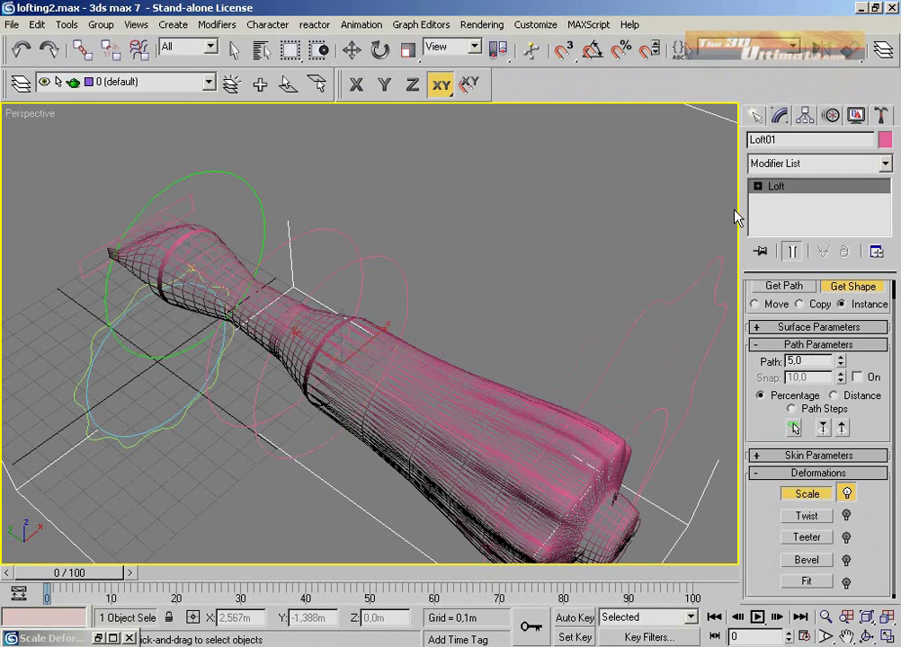
Enter the loft's Shape sub-object level and scale the circle at path level 5 down to a small neck
left_click(757, 187)
left_click(787, 201)
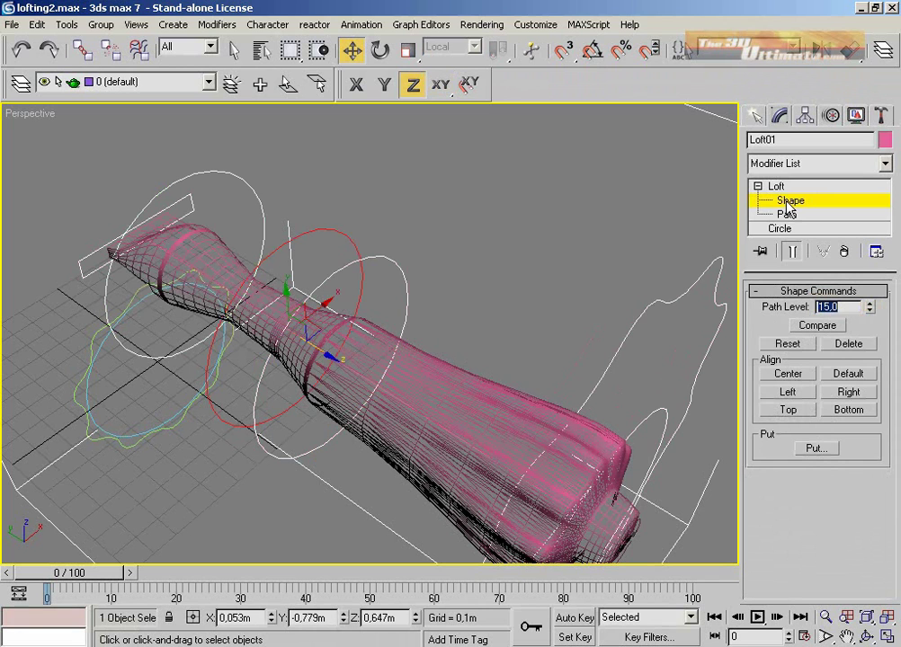
left_click(410, 52)
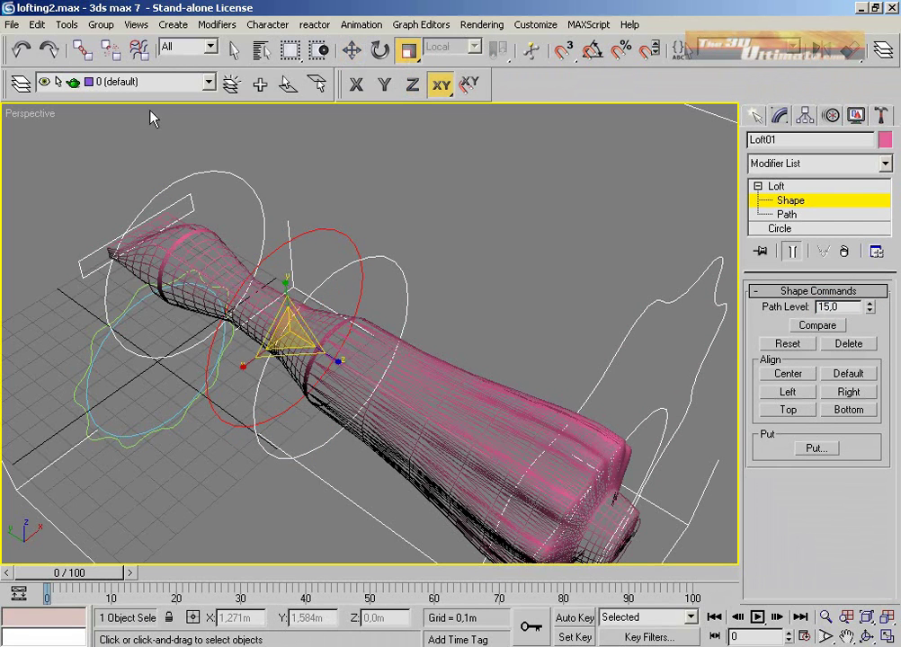
left_click(239, 175)
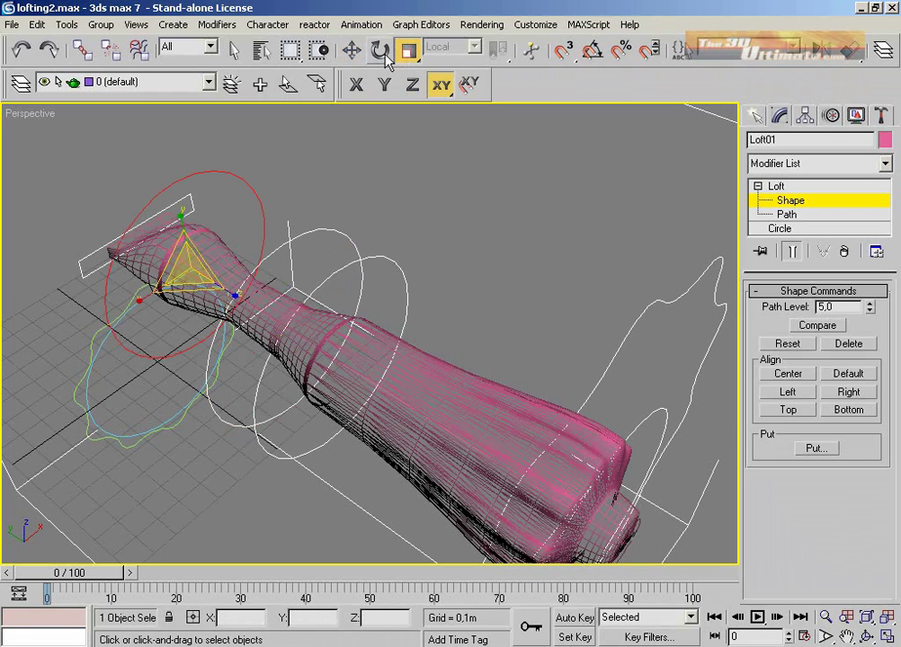
left_click_drag(189, 266, 198, 326)
mouse_move(180, 266)
left_mouse_down()
mouse_move(183, 302)
mouse_move(185, 273)
mouse_move(186, 286)
left_mouse_up()
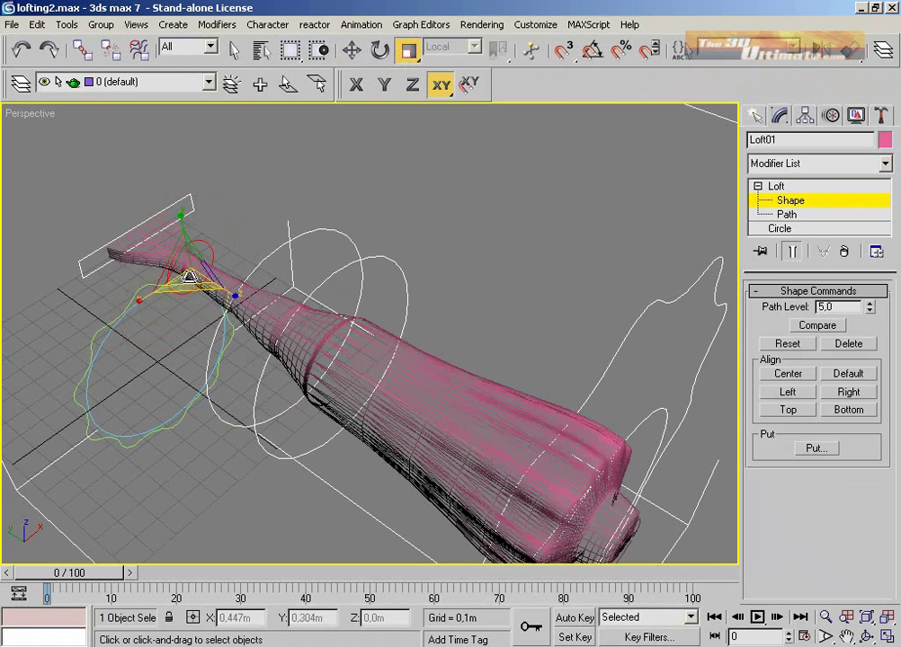
Scale down the circle cross-section at path level 15 to slim the shaft just before the handle
type("15")
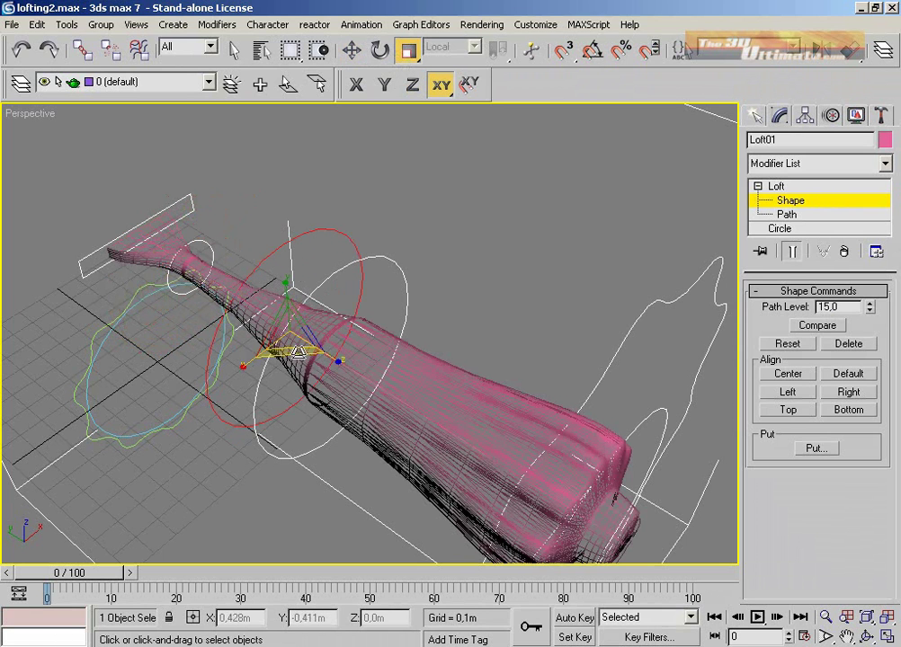
left_click_drag(297, 359, 298, 488)
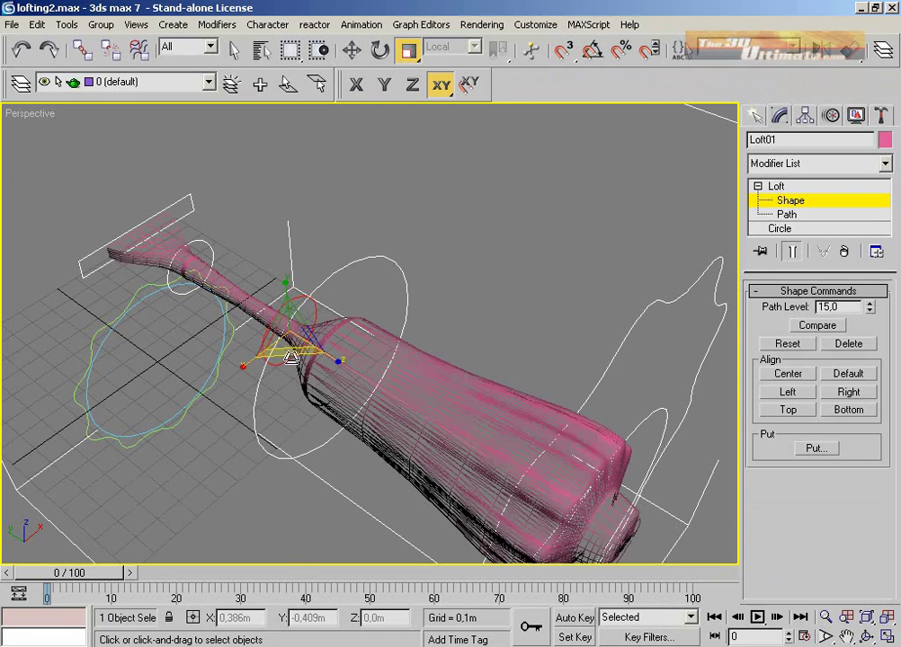
left_click_drag(291, 337, 288, 319)
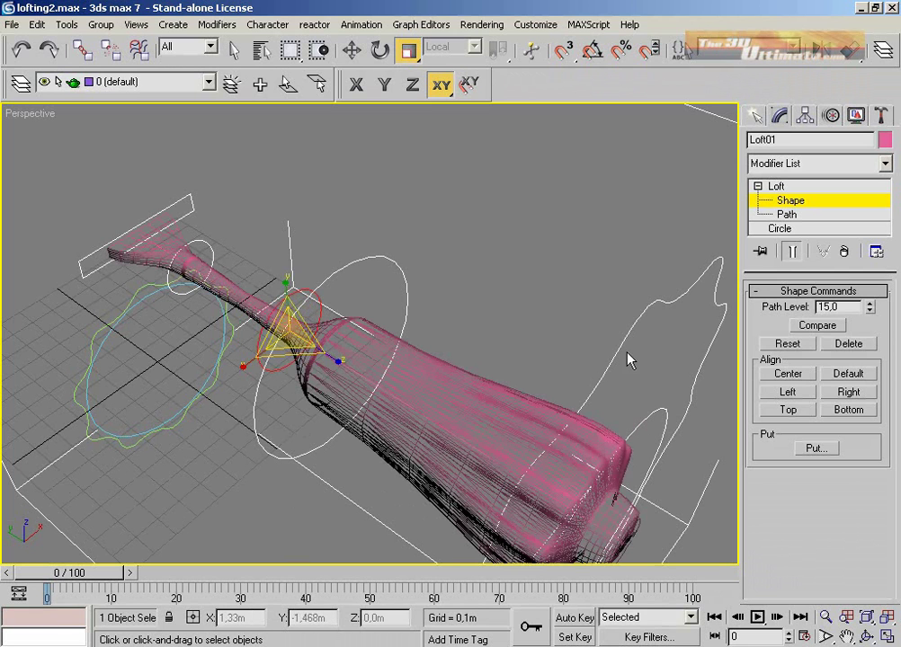
Scale down the circle cross-section at path level 65 slightly, near the handle's end
left_click(649, 412)
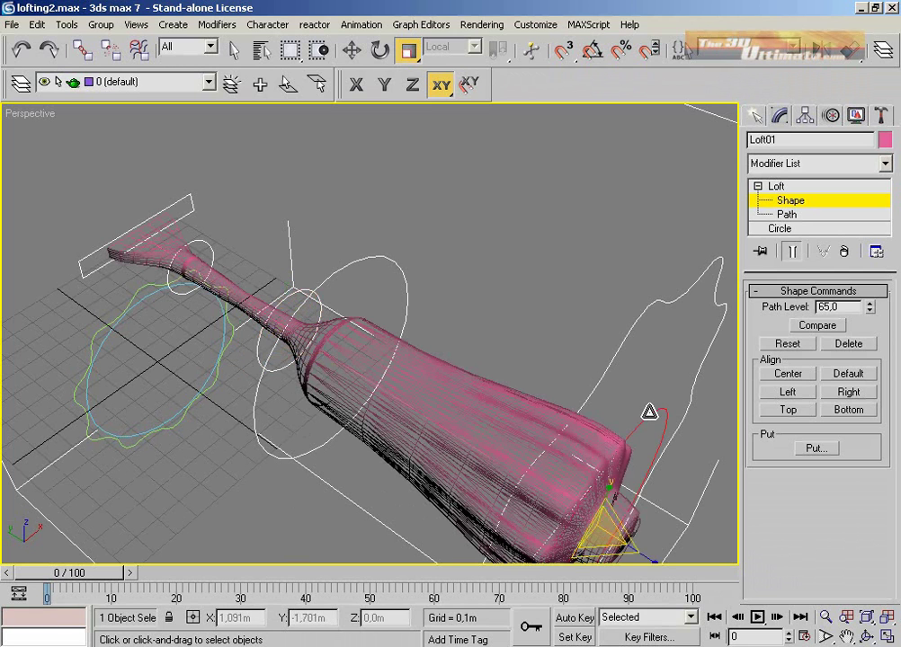
left_click(847, 637)
left_click_drag(478, 364, 382, 280)
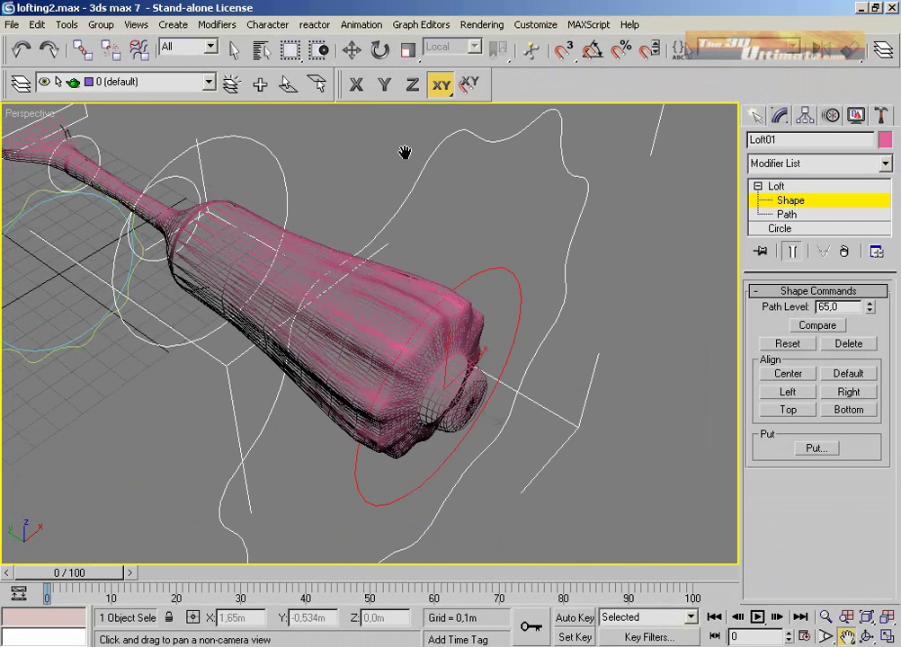
left_click(410, 52)
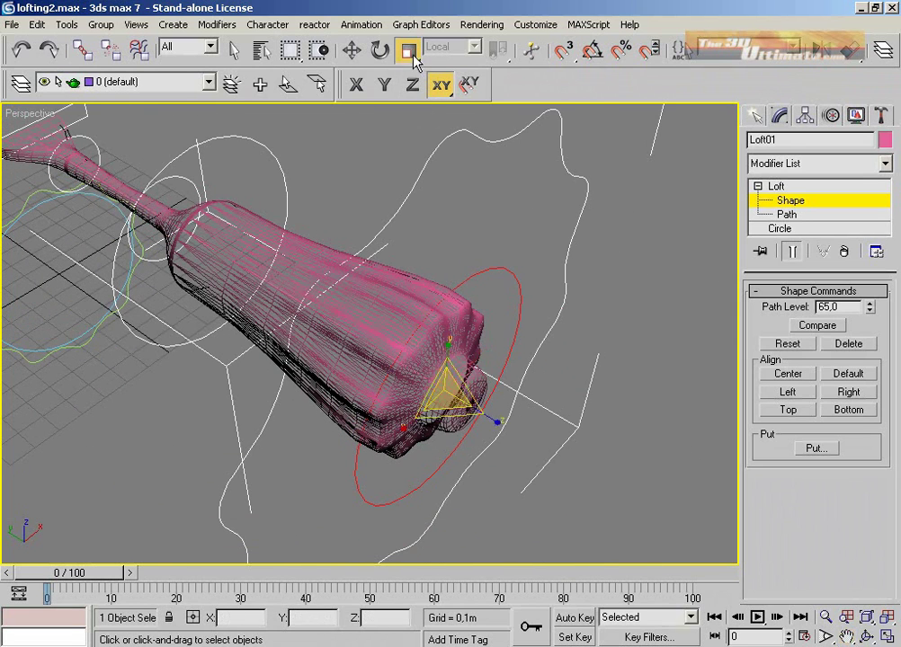
left_click_drag(445, 375, 443, 351)
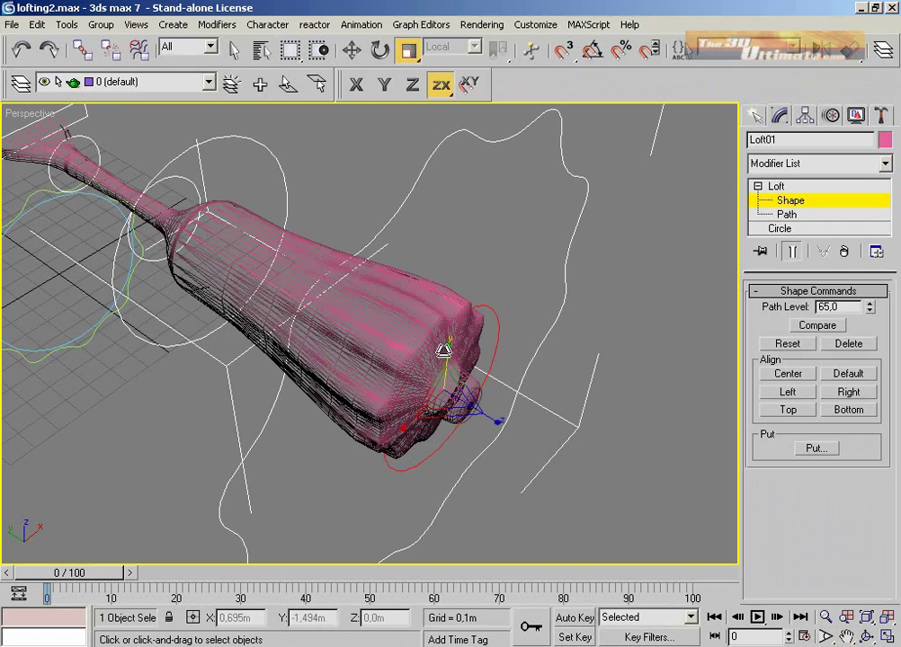
Scale down the star cross-section at path level 60 and set the loft's object color to dark gray
left_click(441, 143)
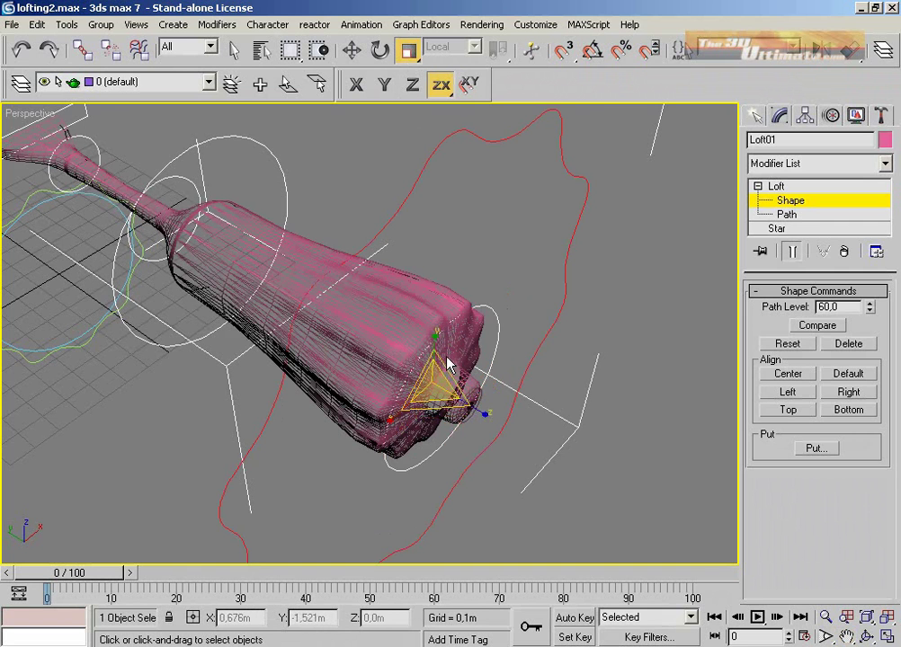
mouse_move(435, 387)
left_mouse_down()
mouse_move(428, 410)
mouse_move(431, 400)
left_mouse_up()
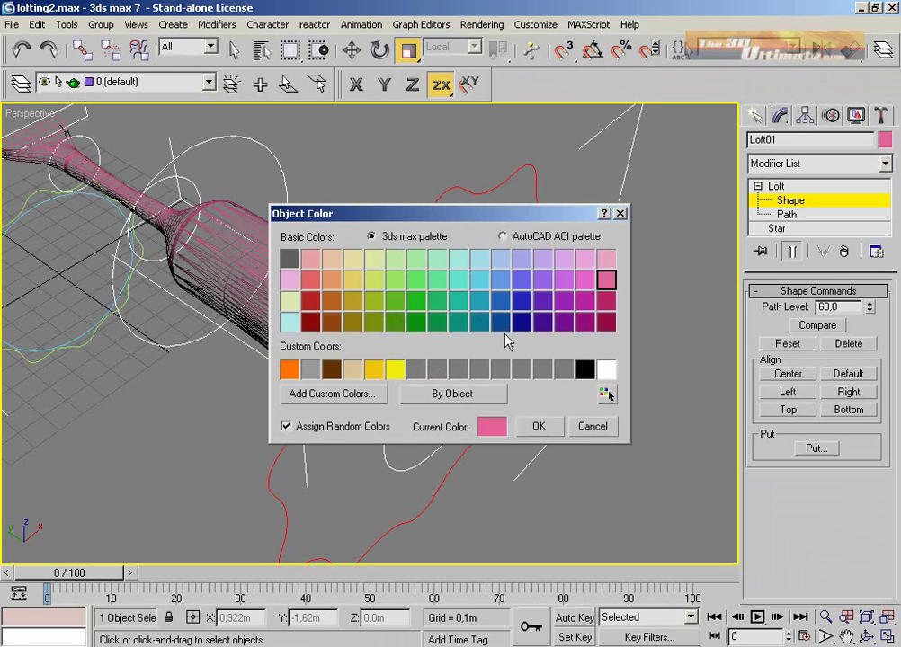
left_click(289, 259)
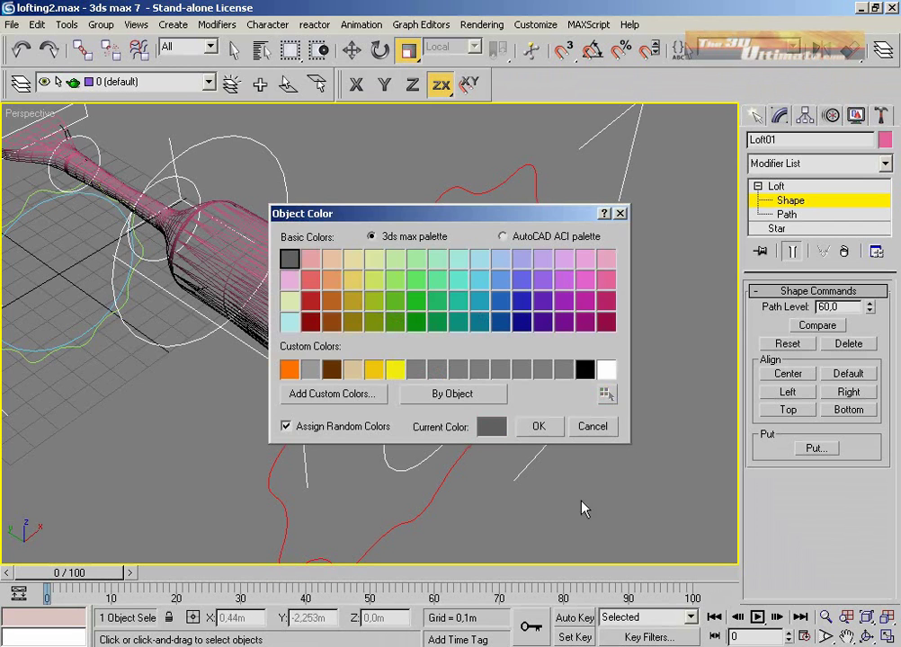
left_click(552, 435)
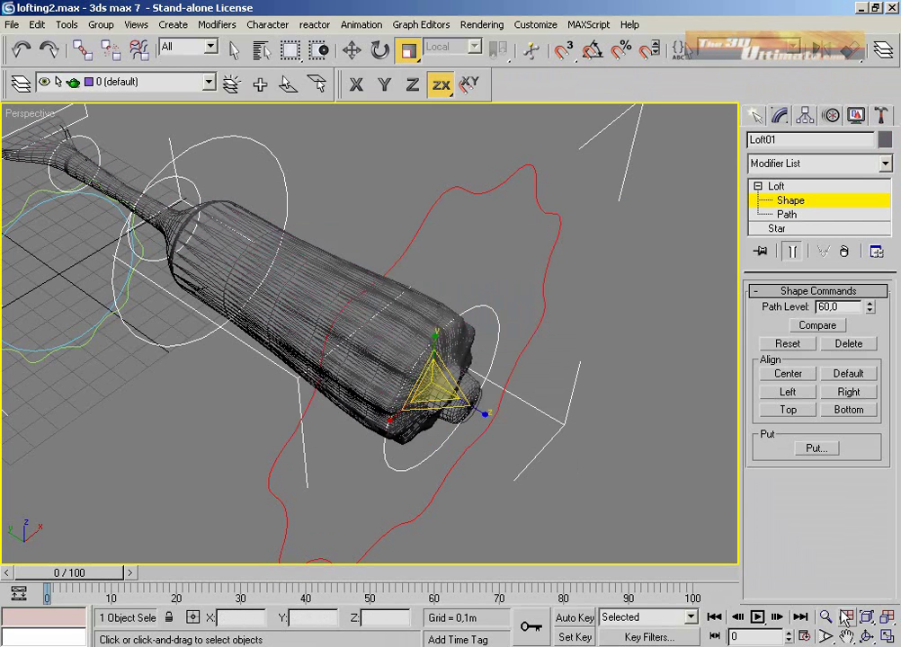
Scale up the star cross-section at path level 60 in the maximized Top view with the XY axis constraint
left_click(867, 636)
left_click_drag(320, 324, 264, 413)
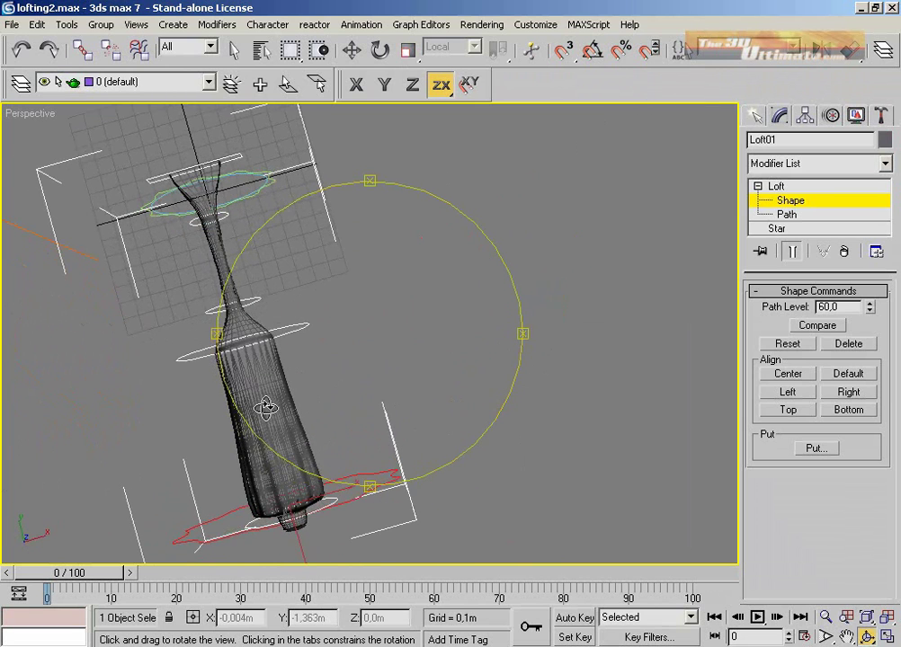
left_click(407, 52)
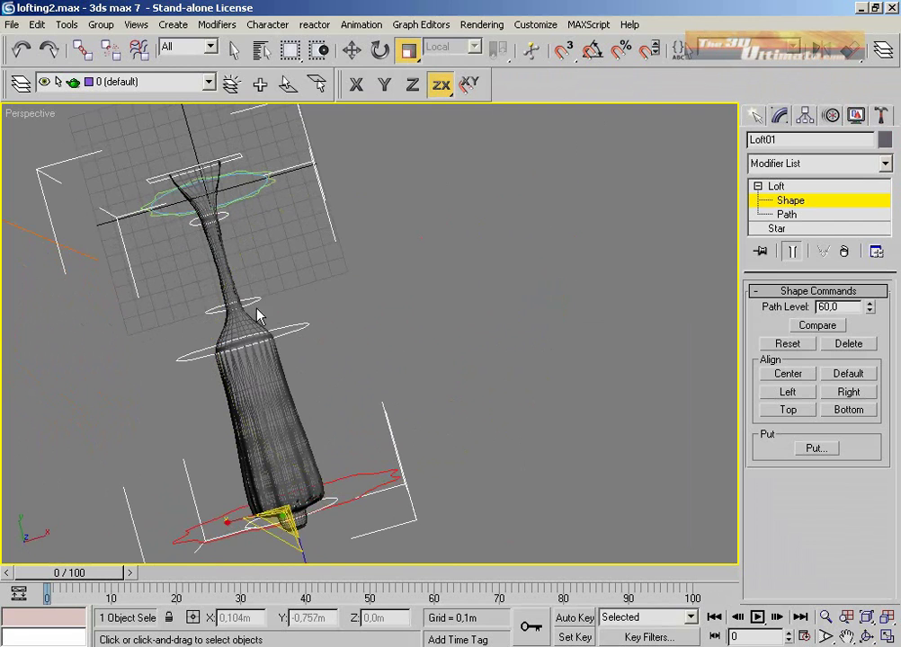
left_click(886, 636)
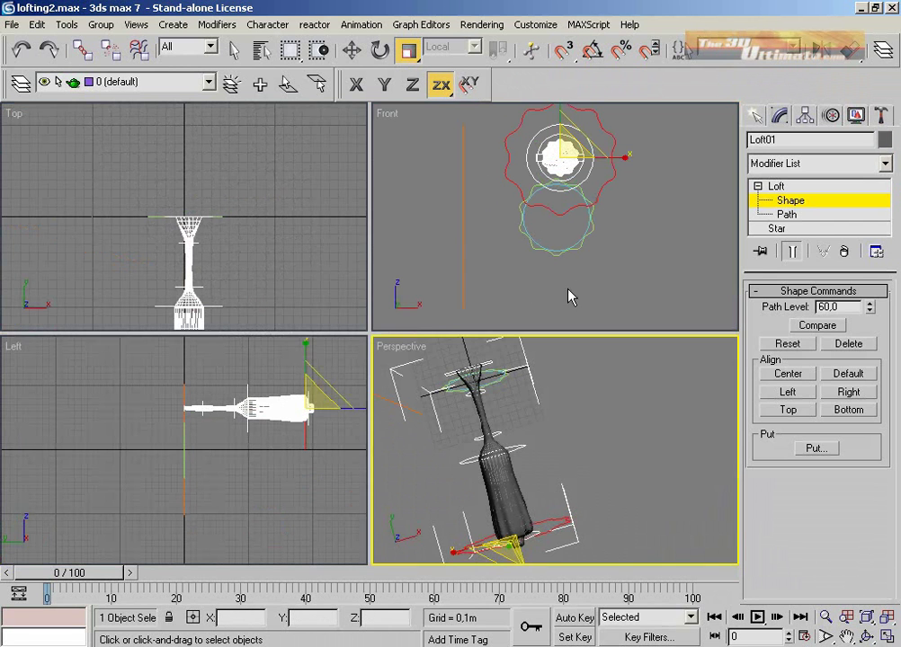
right_click(319, 269)
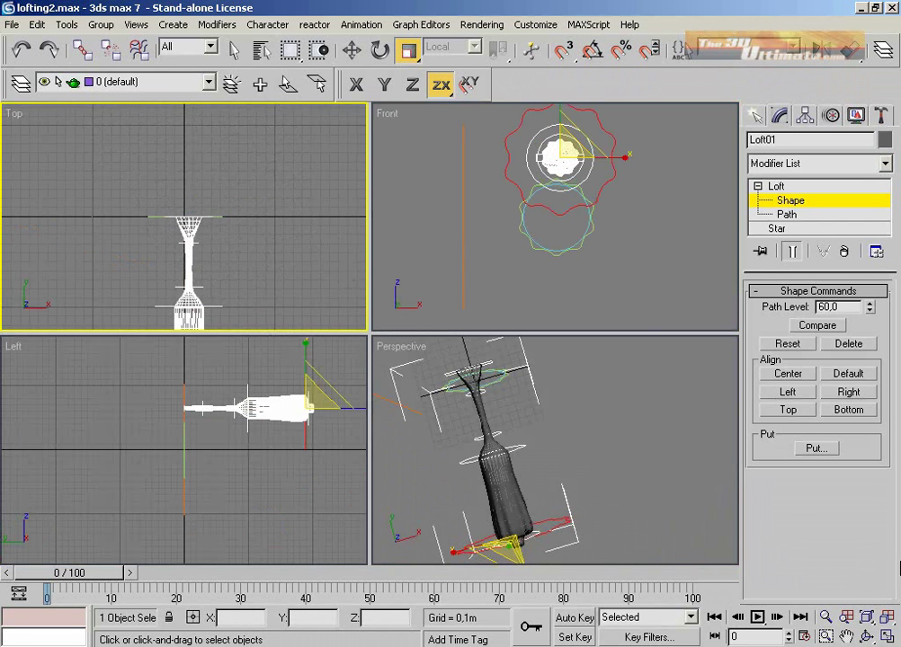
left_click(886, 637)
left_click(846, 636)
left_click_drag(555, 428, 552, 255)
left_click(408, 52)
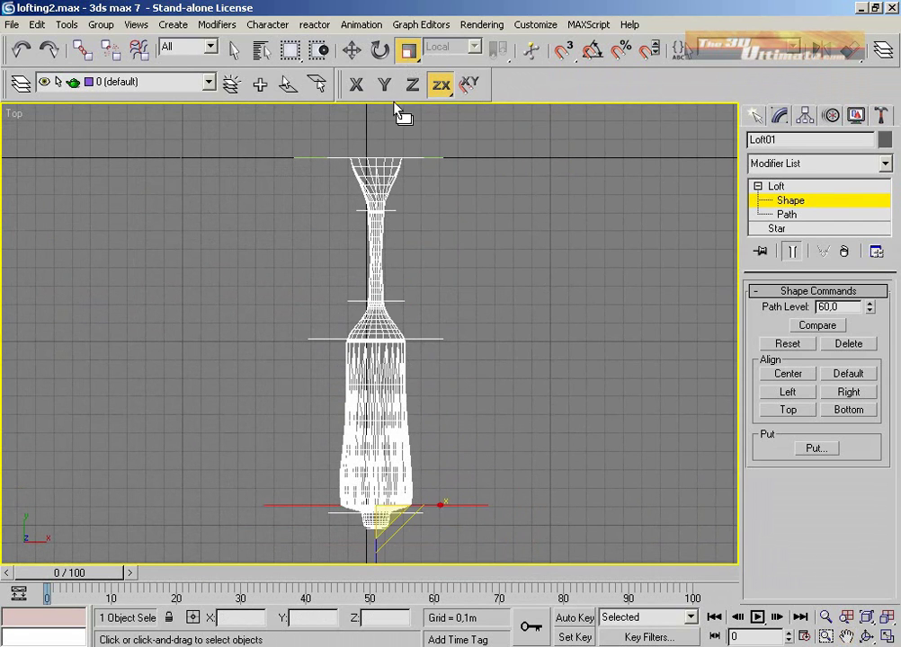
scroll(382, 363, "down", 4)
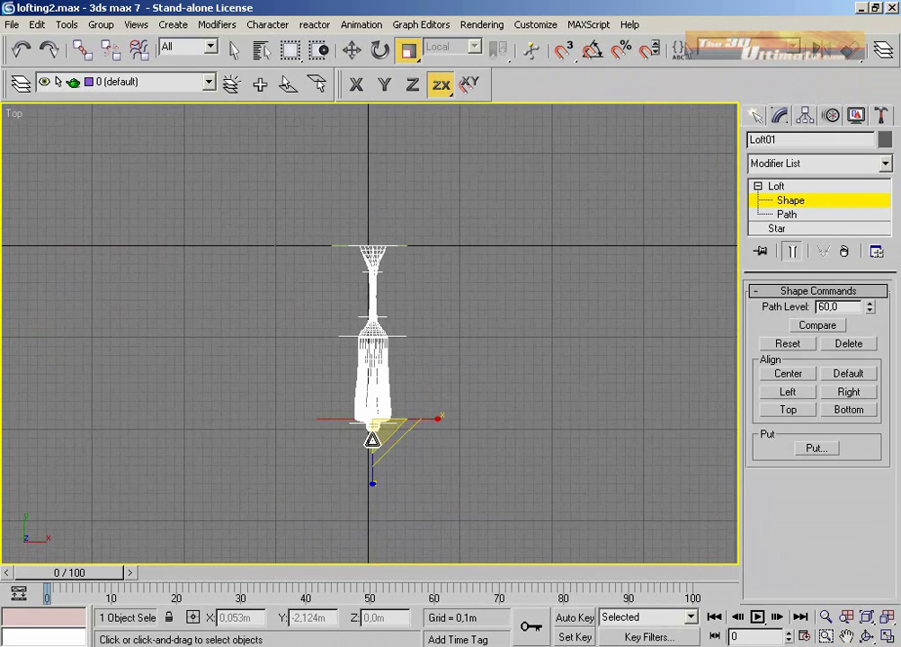
left_click_drag(441, 85, 440, 115)
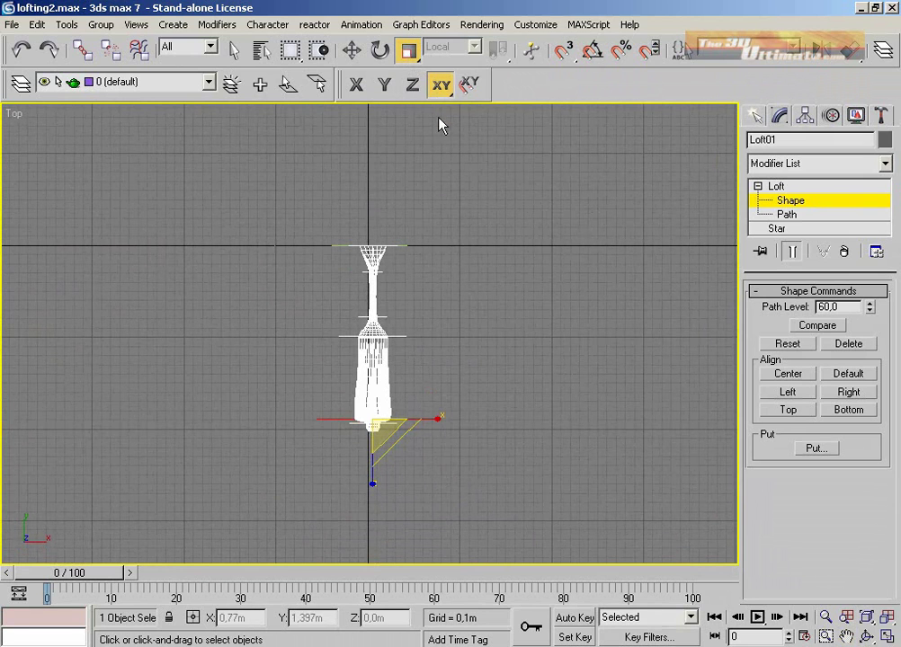
left_click_drag(384, 436, 374, 504)
Try to scale the star cross-section along its Z axis in the Left view
key("F7")
key("l")
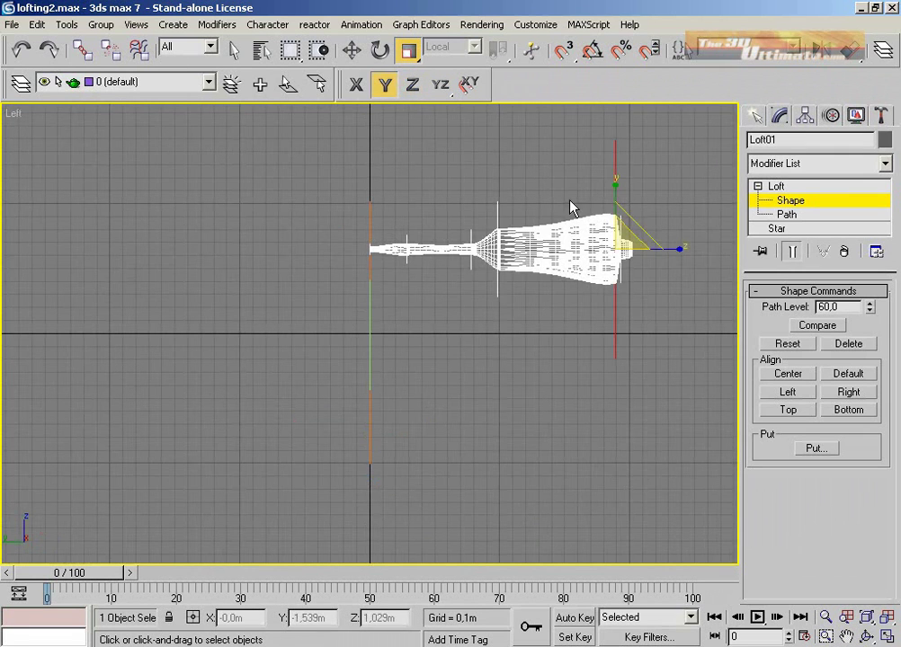
key("F7")
left_click_drag(673, 249, 710, 263)
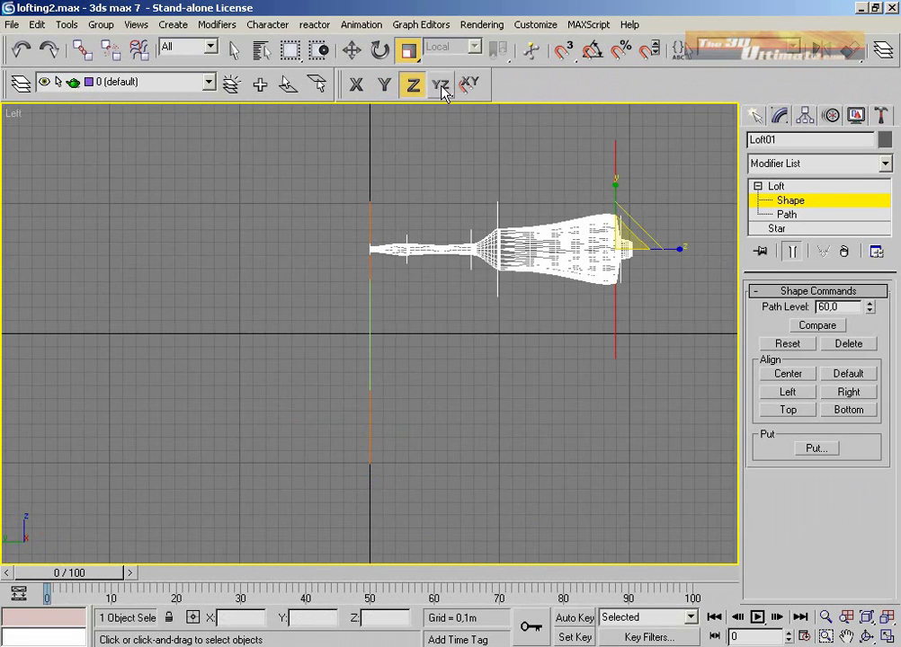
Return to the Loft level and stretch the whole object along its local Y axis to lengthen it
left_click(775, 186)
key("F6")
left_click_drag(574, 248, 584, 251)
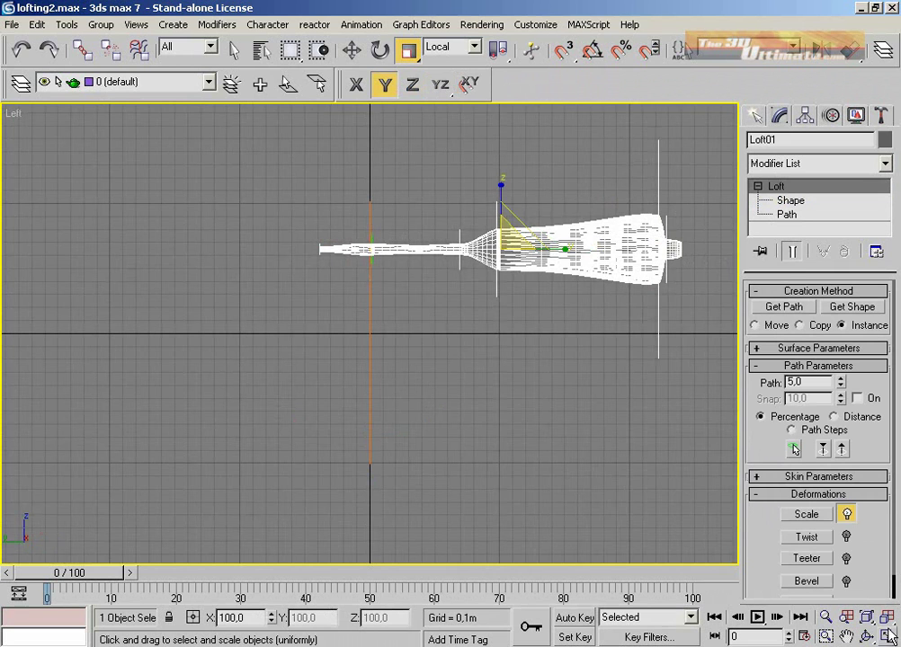
left_click(888, 635)
left_click(202, 257)
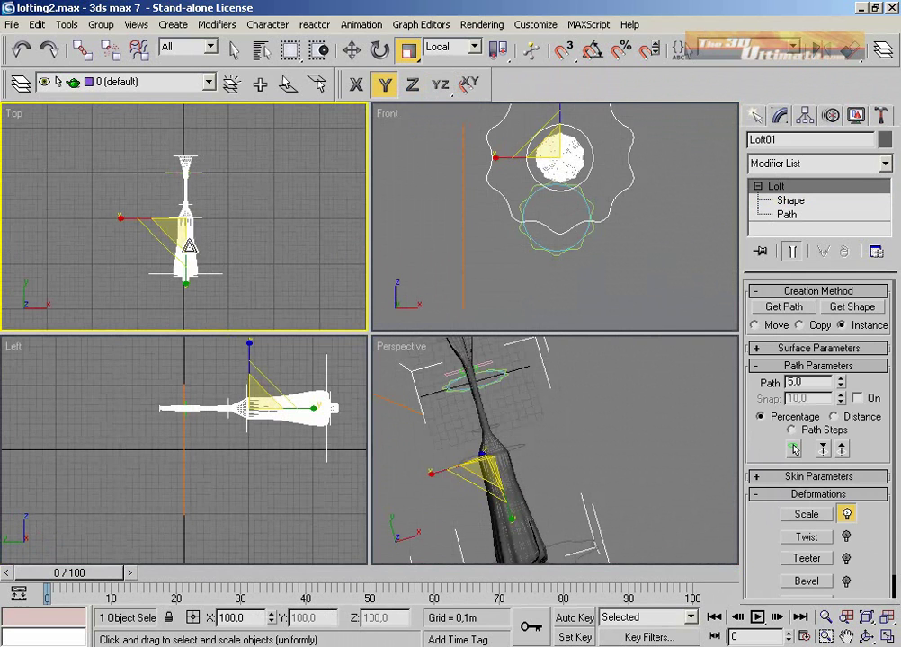
left_click_drag(185, 275, 186, 281)
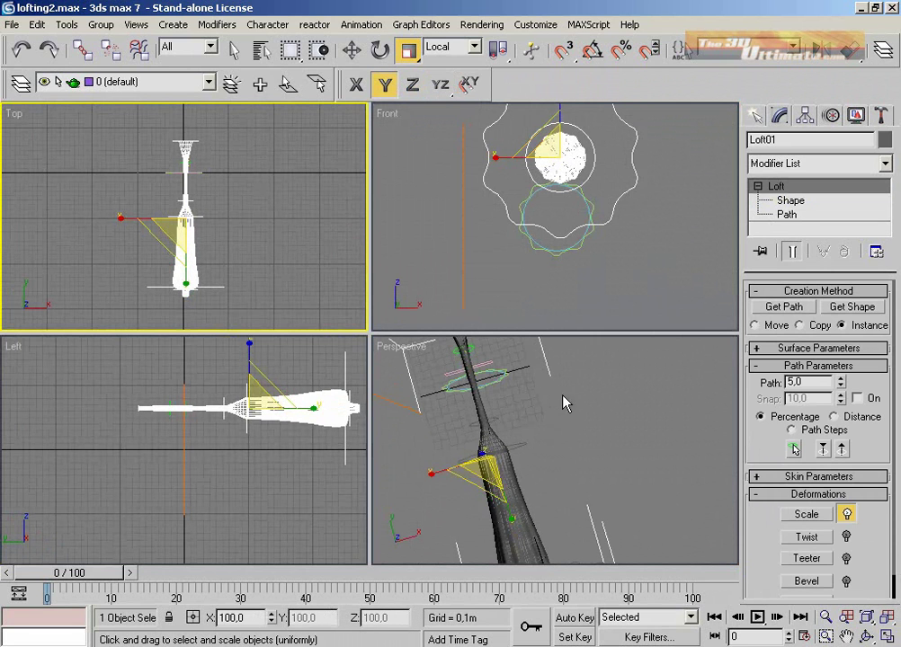
Lower the first Scale deformation control point, at 0 percent, to 34.37 and minimize the graph
left_click(801, 514)
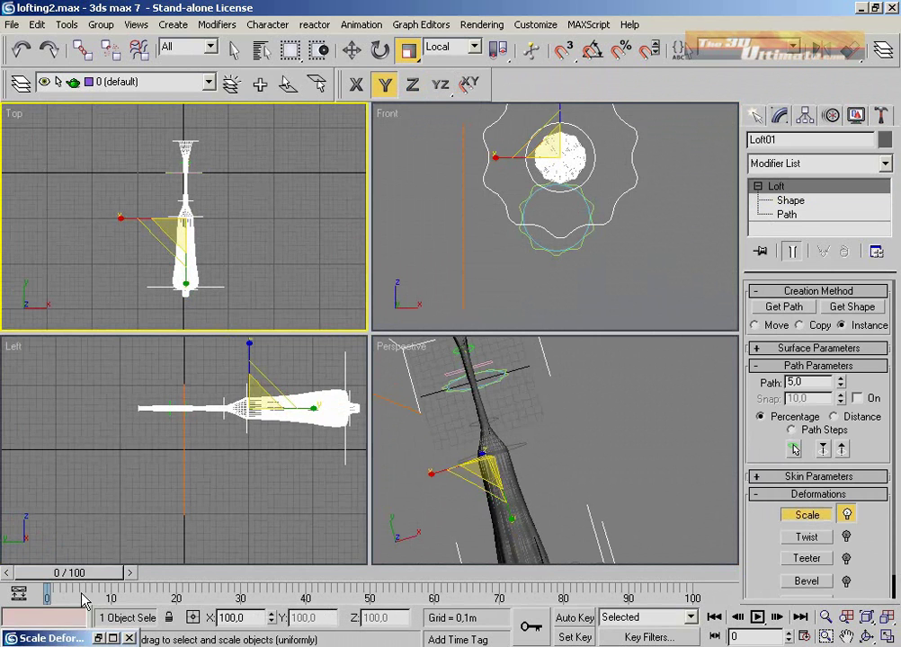
left_click(63, 640)
left_click(51, 317)
left_click_drag(51, 316, 51, 326)
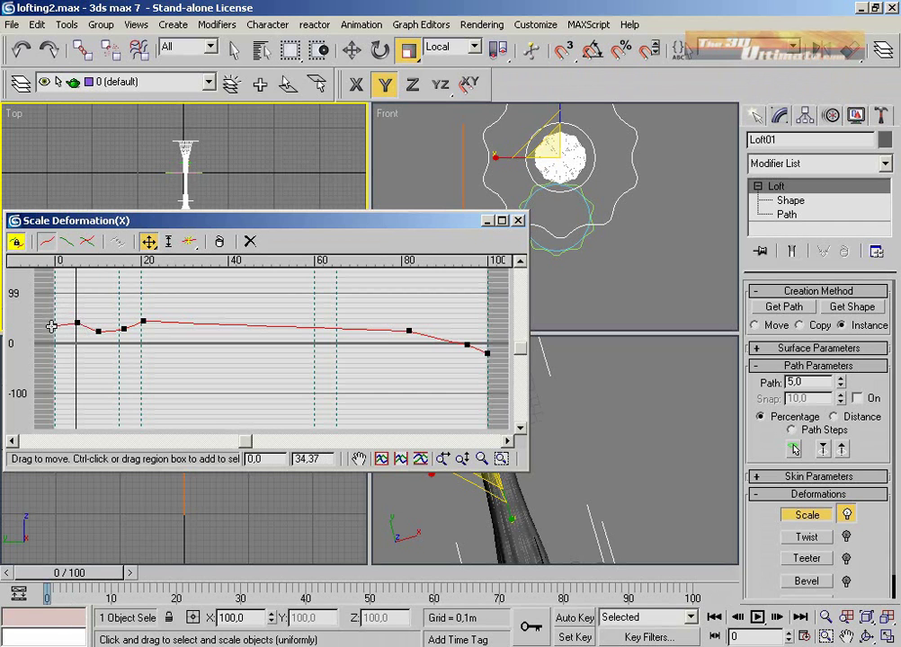
left_click(487, 220)
Maximize the Perspective view with shaded display and orbit around the lengthened loft to check its shape
right_click(654, 517)
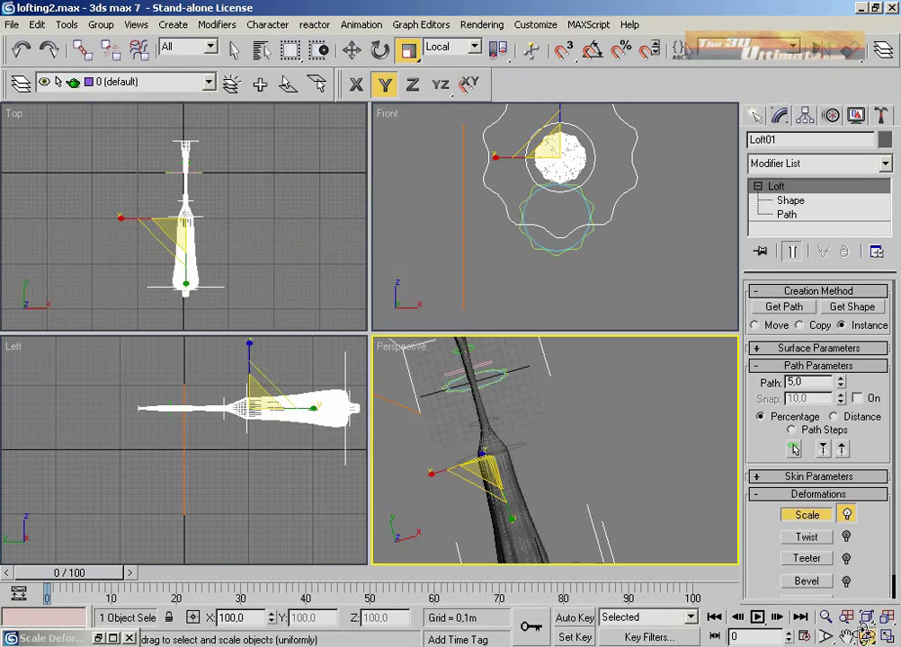
key("ctrl+r")
left_click_drag(730, 493, 704, 408)
key("alt+w")
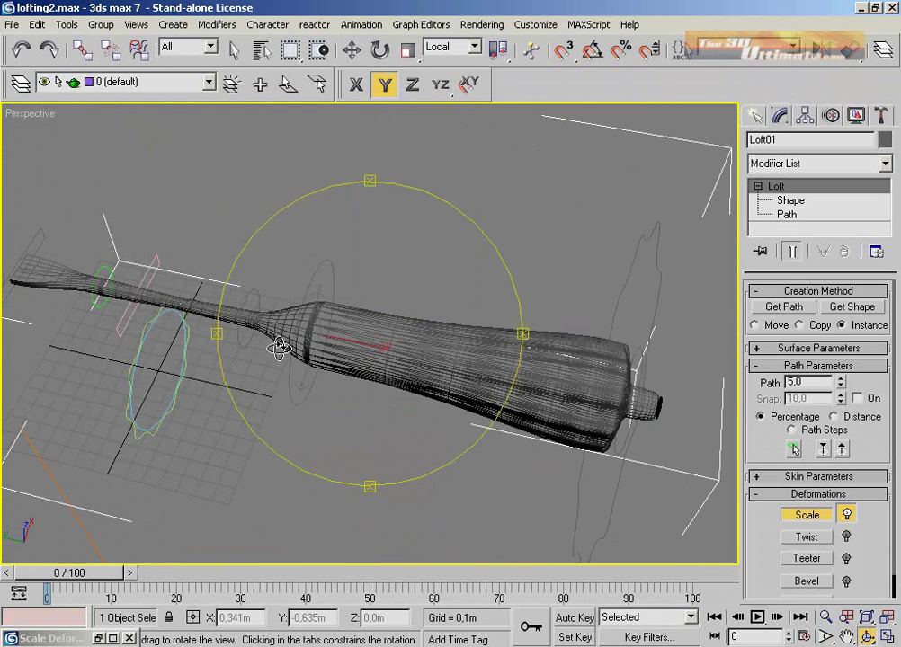
mouse_move(346, 345)
left_mouse_down()
mouse_move(439, 304)
mouse_move(447, 342)
mouse_move(432, 365)
mouse_move(380, 306)
mouse_move(340, 300)
mouse_move(402, 323)
left_mouse_up()
key("F3")
left_click_drag(268, 316, 294, 338)
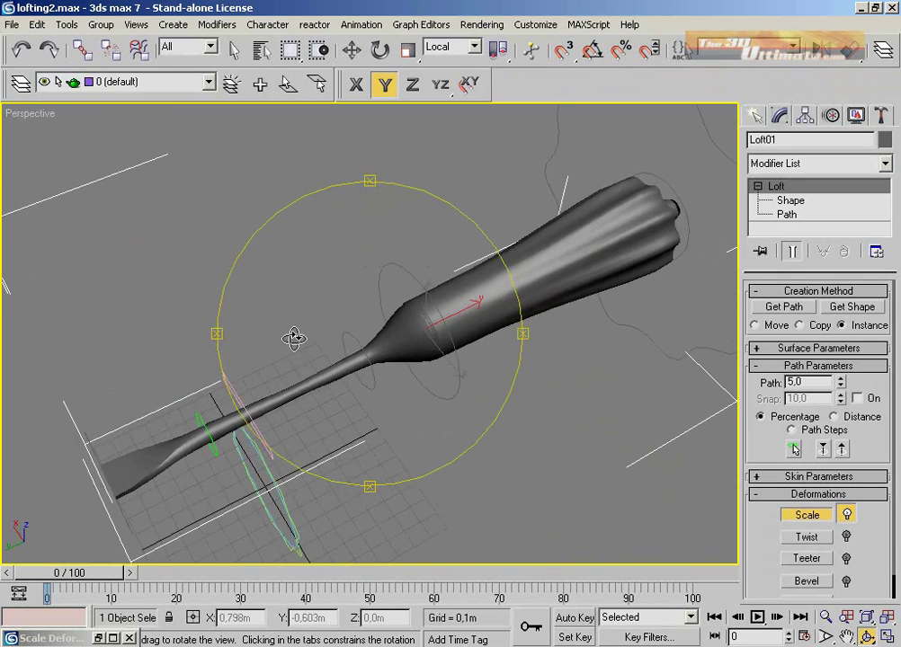
Examine the shaded screwdriver from several angles, ending in Expert Mode
key("F3")
key("F3")
left_click_drag(294, 338, 321, 278)
key("shift+z")
key("shift+y")
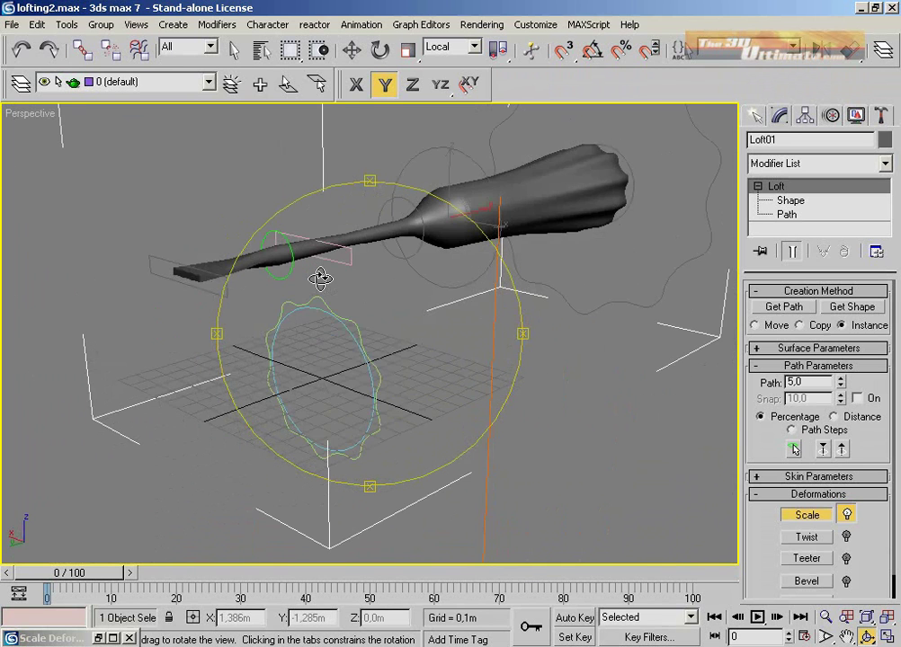
key("shift+z")
key("shift+y")
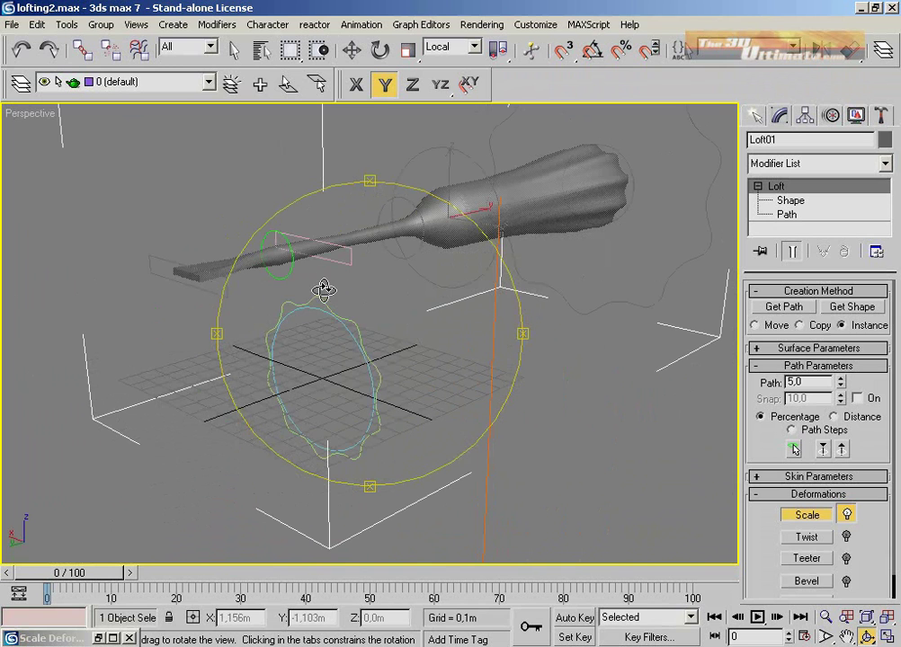
left_click_drag(322, 294, 332, 308)
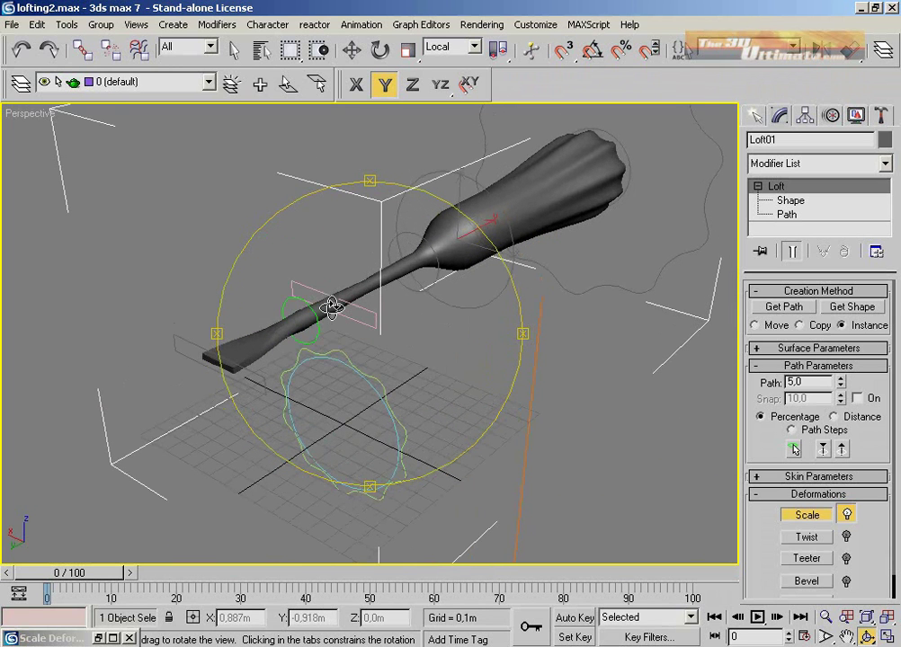
key("ctrl+x")
left_click_drag(332, 306, 422, 295)
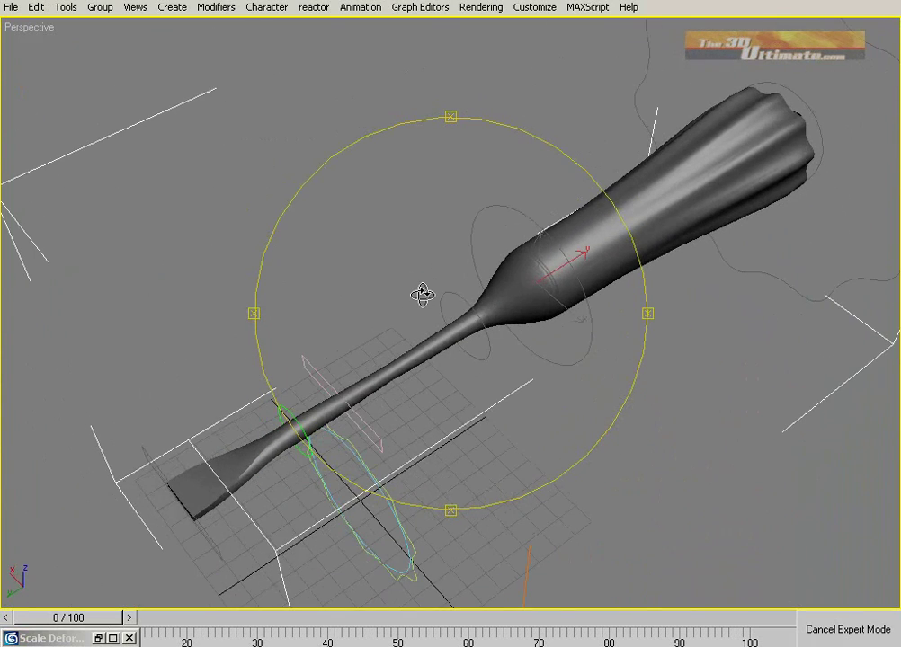